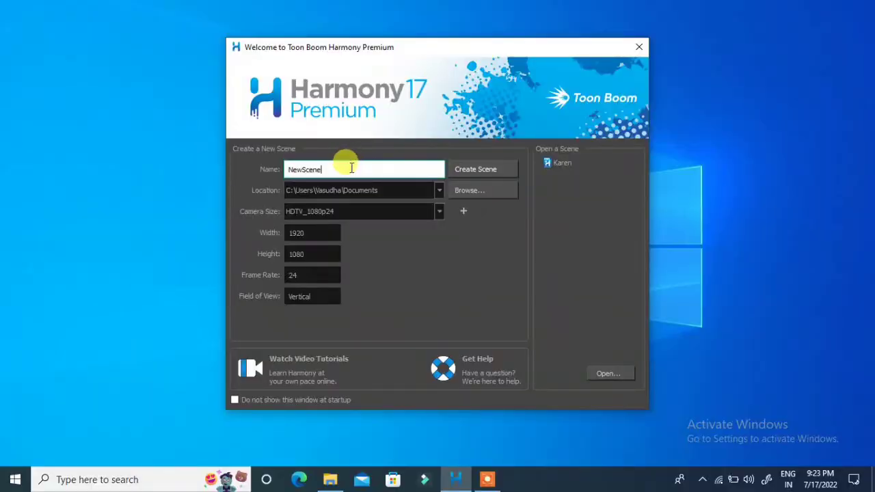
- Create and open a new HDTV_1080p24 scene named Demo in a chosen folder
click(352, 169)
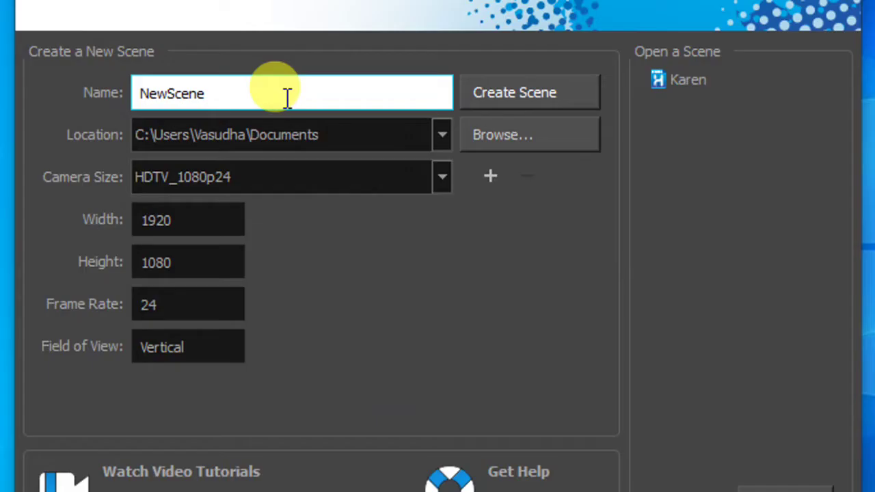
drag(285, 96, 139, 92)
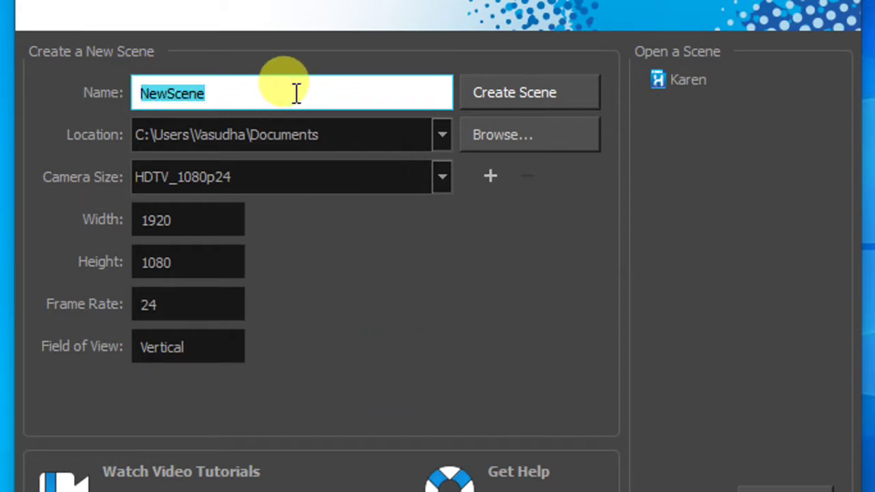
text(Demo)
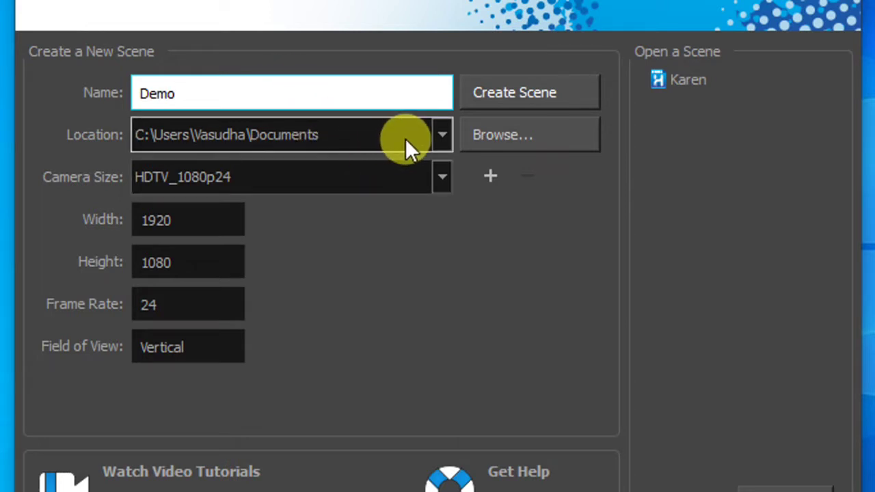
click(432, 136)
click(430, 134)
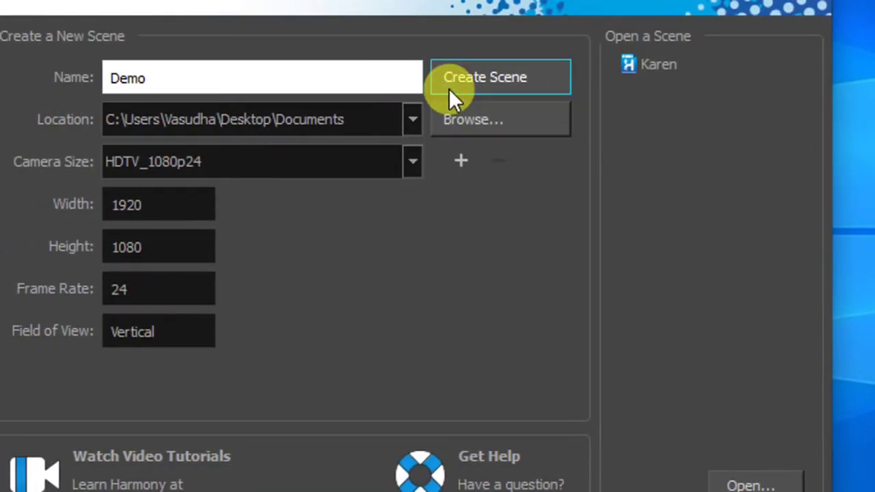
click(450, 89)
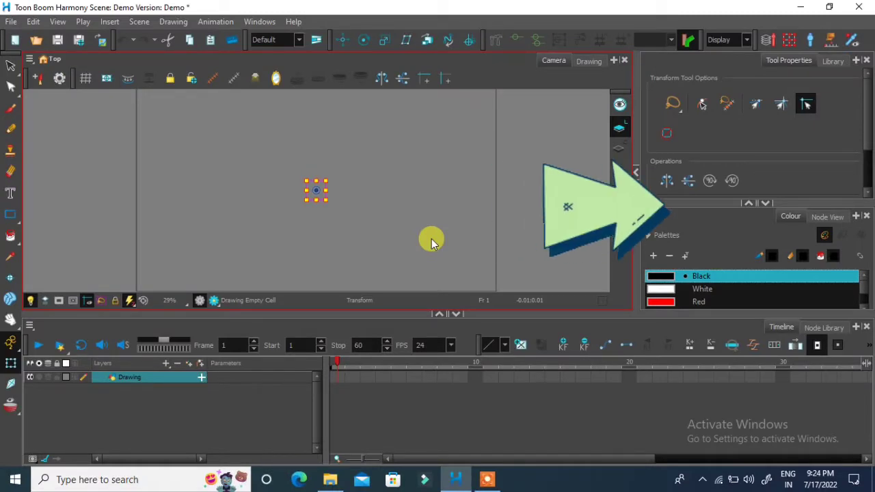
click(748, 203)
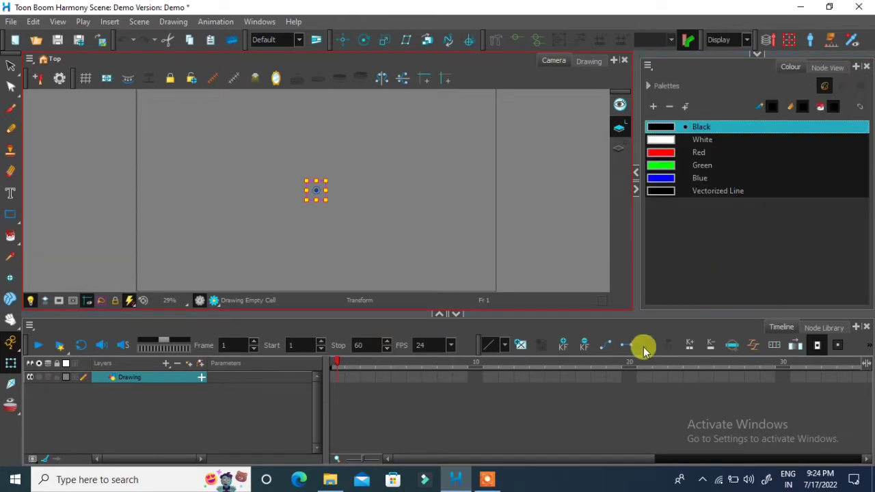
click(757, 54)
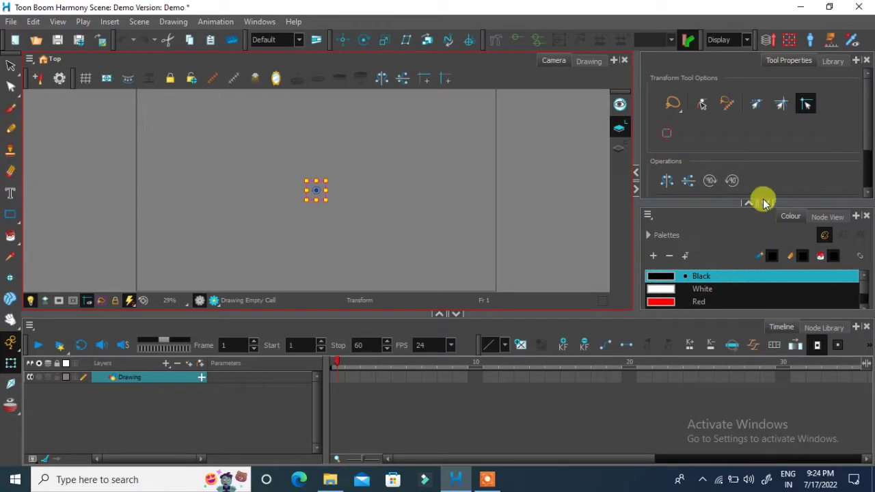
mouse_move(576, 307)
mouse_down()
mouse_move(579, 376)
mouse_move(578, 318)
mouse_up()
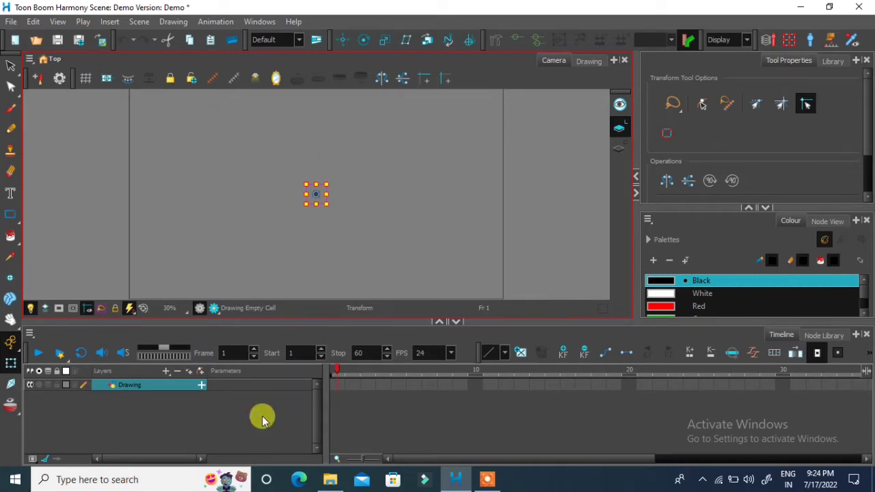
- Deselect the layer, collapse the right-side panels, zoom the Camera view and widen the layer list
click(297, 401)
click(636, 192)
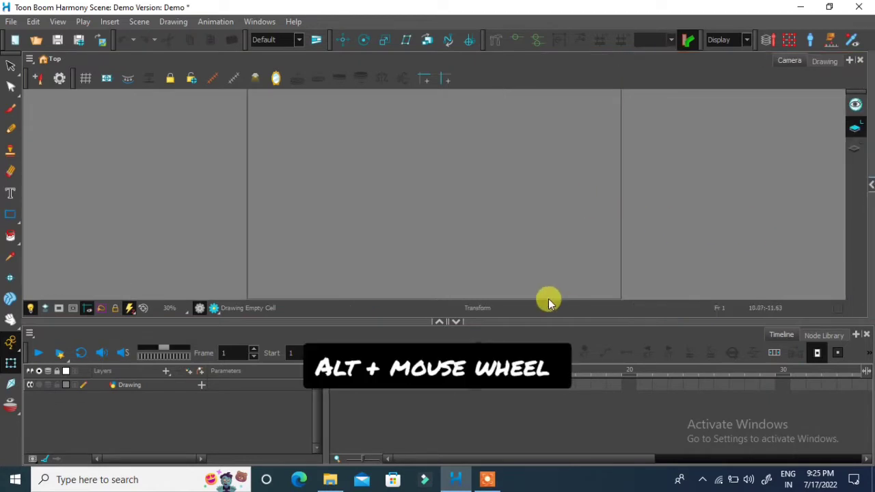
scroll(495, 221, down, 1)
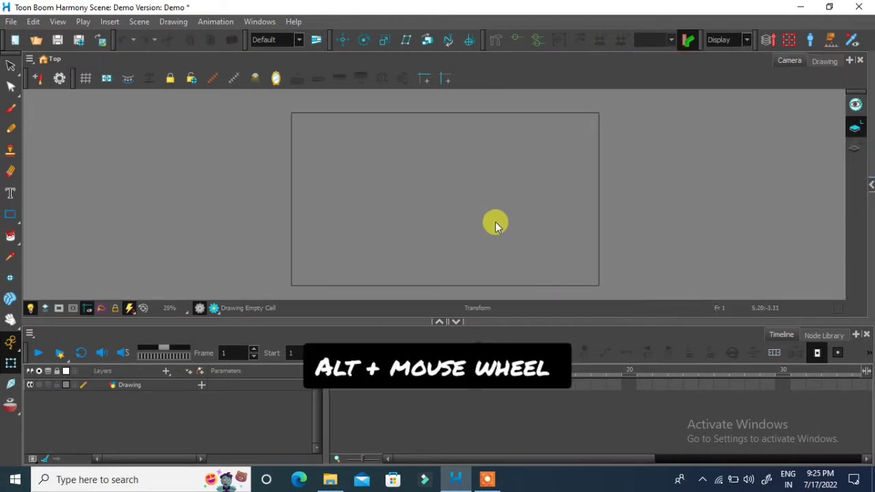
scroll(495, 221, up, 2)
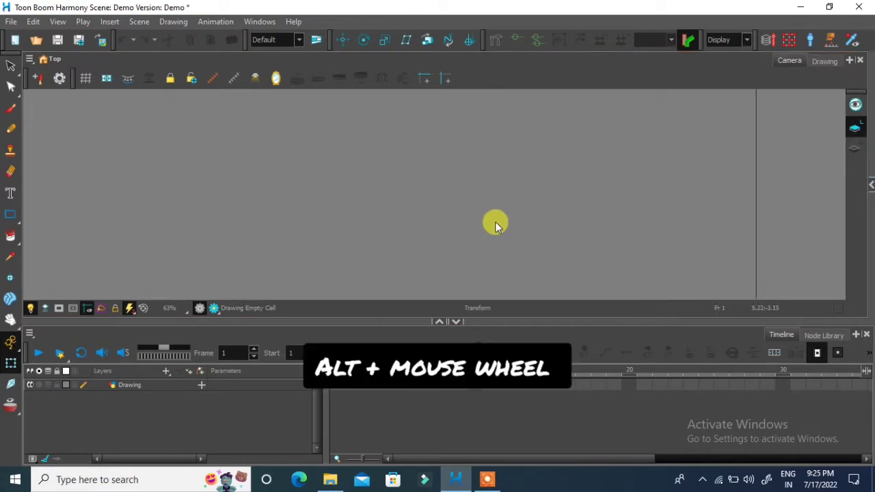
scroll(495, 221, down, 2)
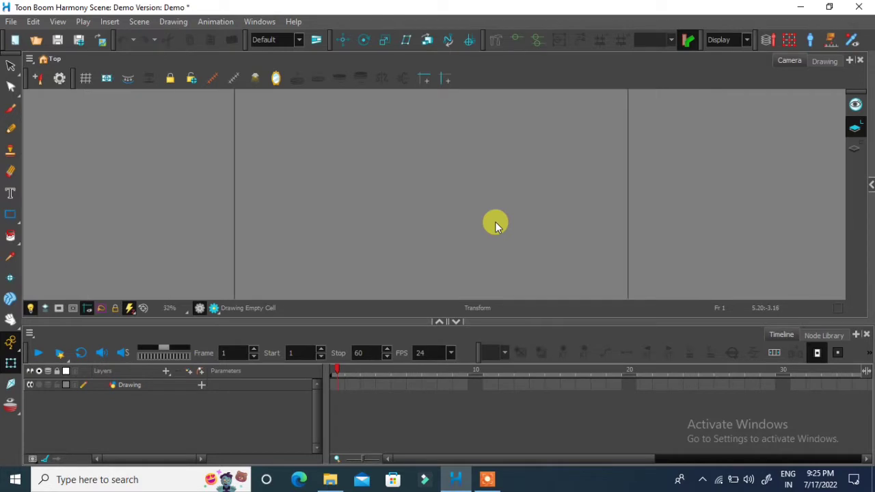
scroll(495, 222, down, 3)
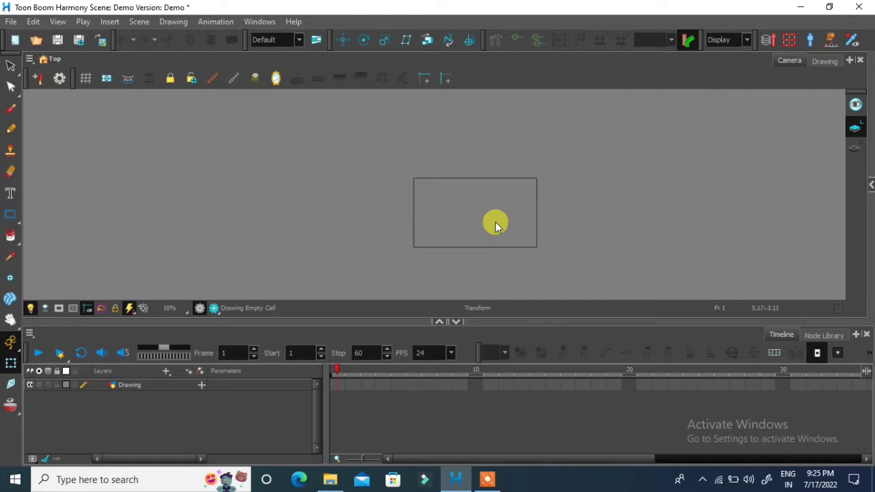
scroll(495, 221, down, 2)
scroll(495, 222, up, 2)
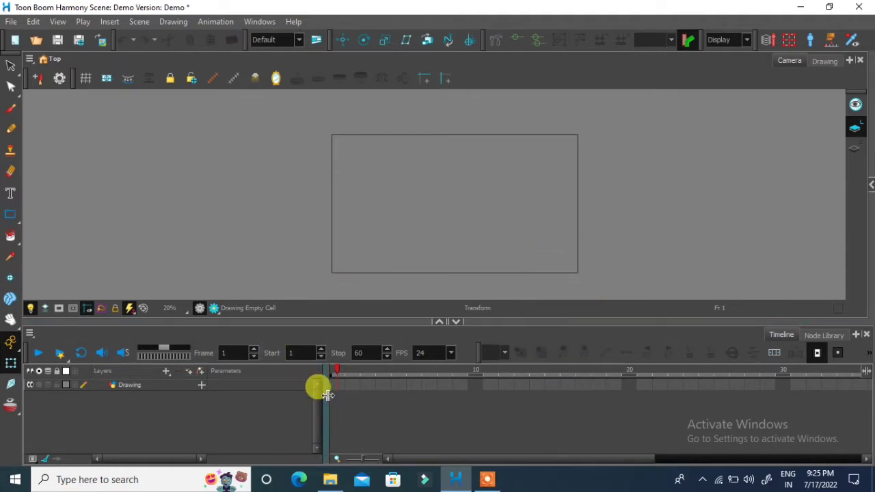
mouse_move(328, 395)
mouse_down()
mouse_move(478, 395)
mouse_move(327, 395)
mouse_up()
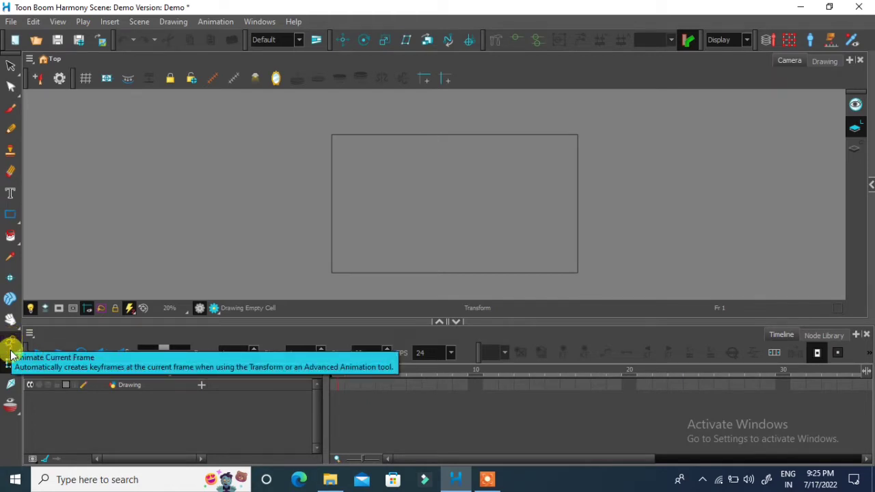
- Rename the Drawing layer to Head and add a Colour-Card layer beneath it
double_click(129, 385)
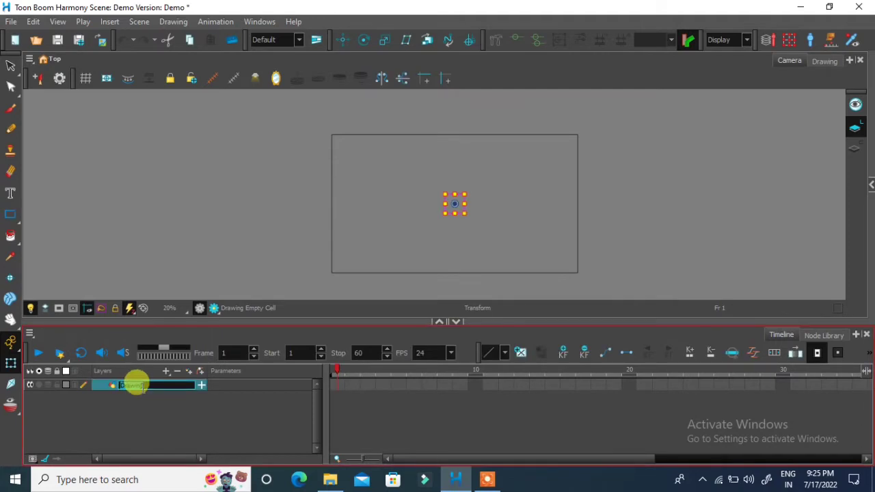
text(Head)
key(Return)
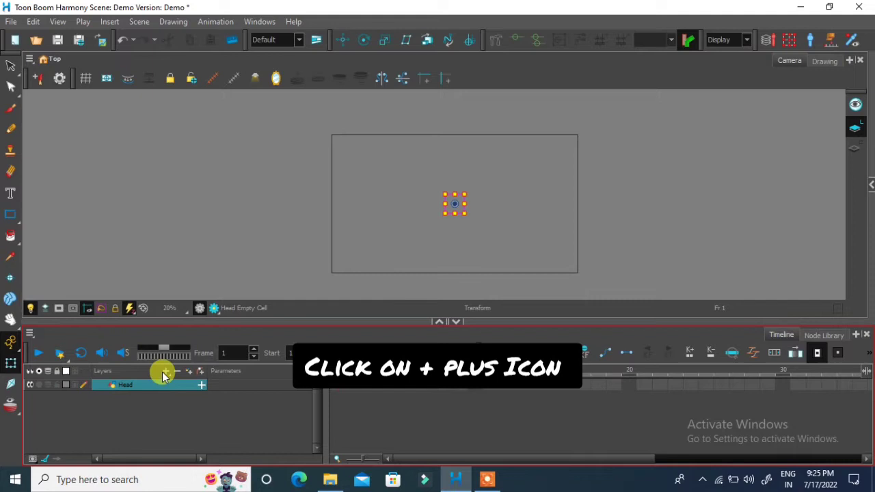
click(165, 373)
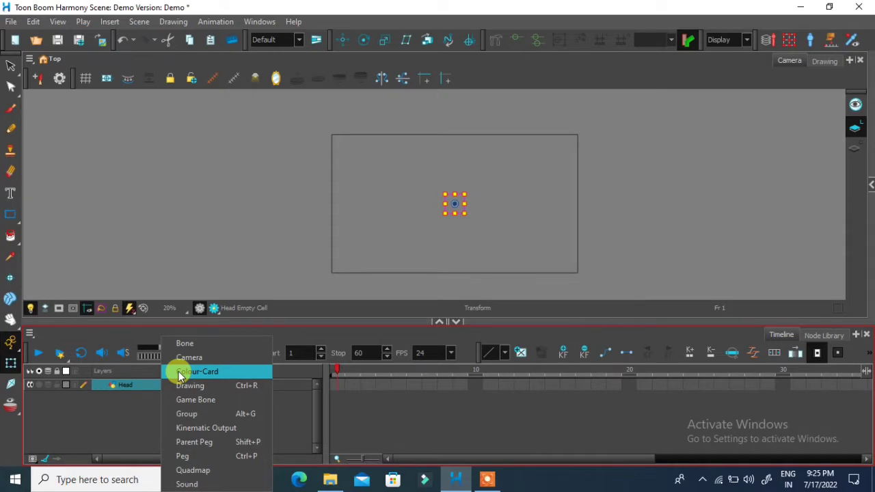
click(180, 372)
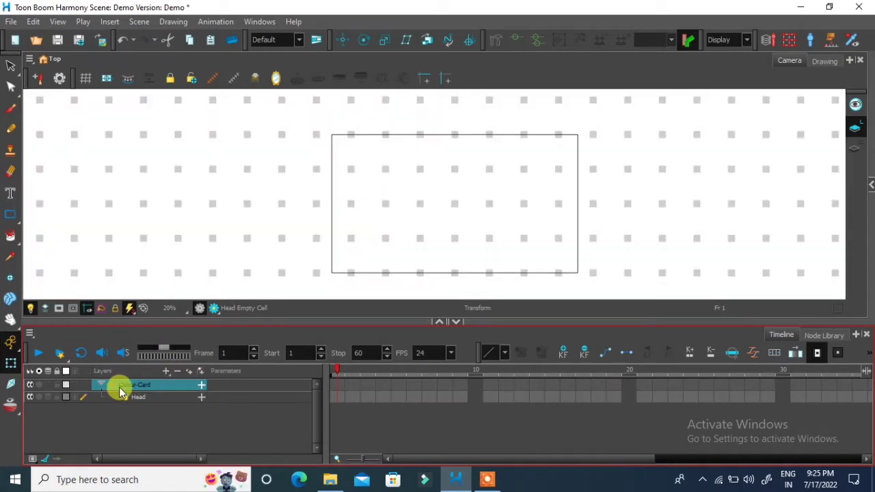
click(139, 399)
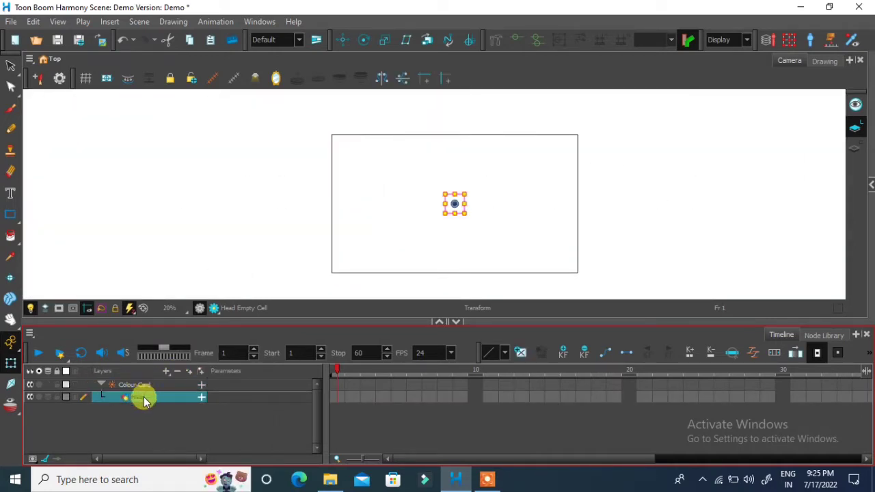
drag(143, 399, 147, 388)
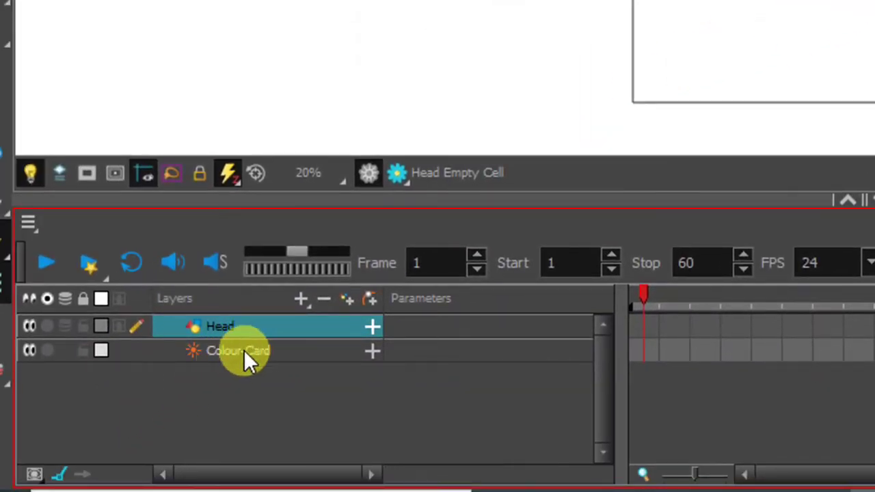
- Rename the Colour-Card layer to Background and lock it
double_click(243, 349)
text(Background)
key(Return)
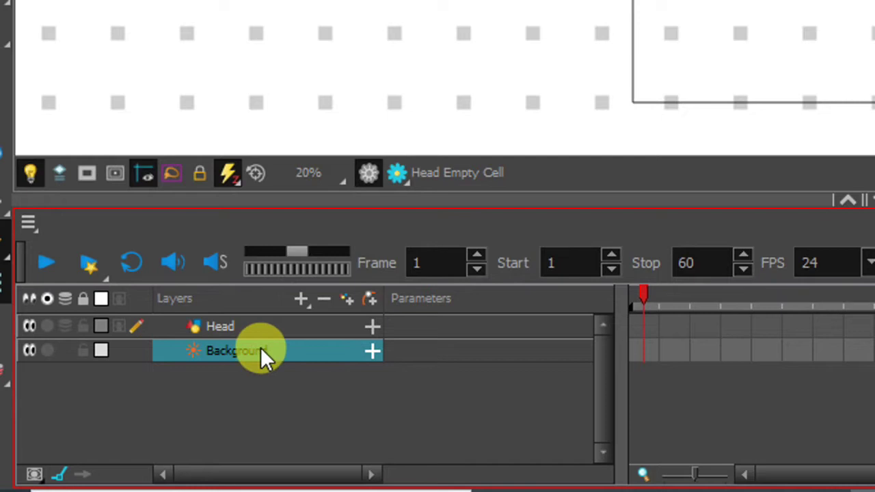
click(263, 331)
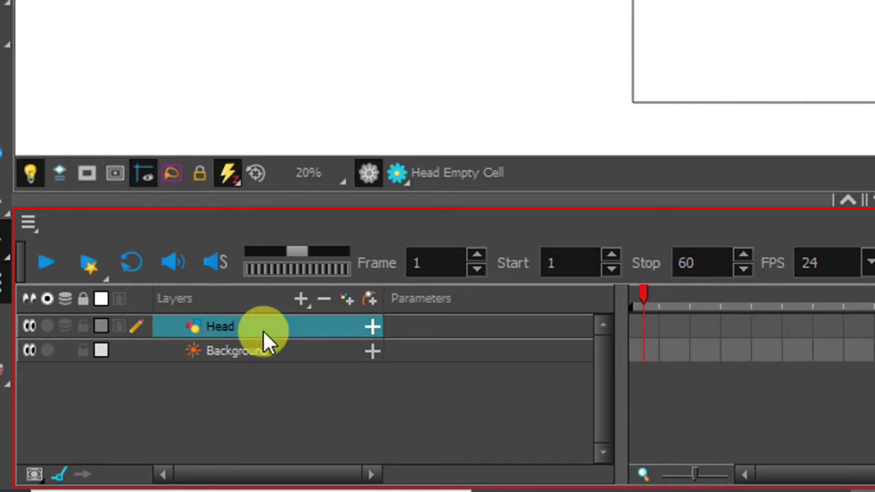
click(254, 352)
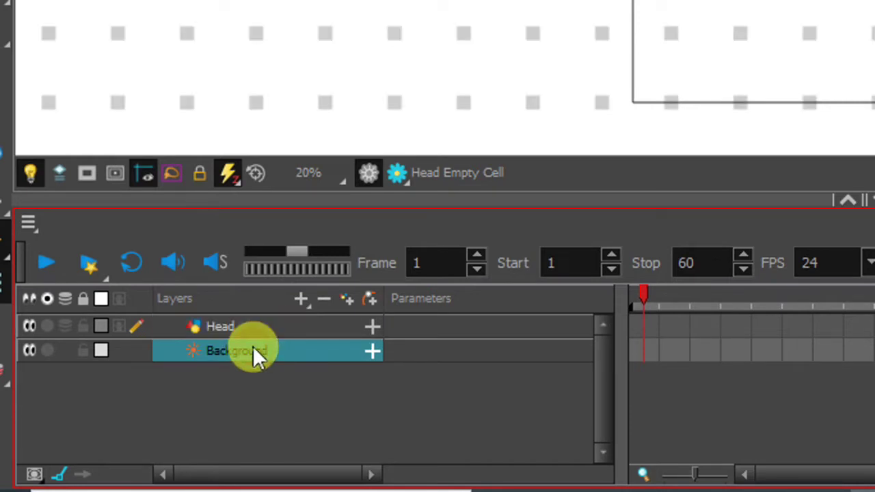
click(102, 350)
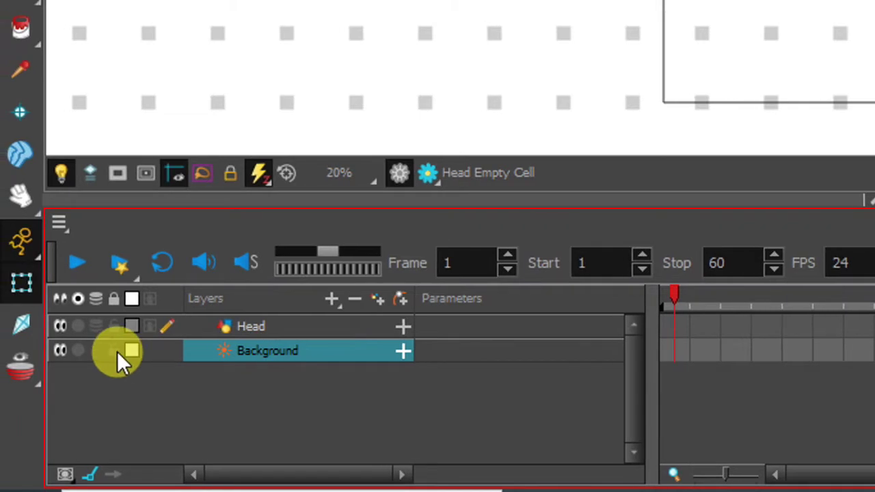
click(84, 351)
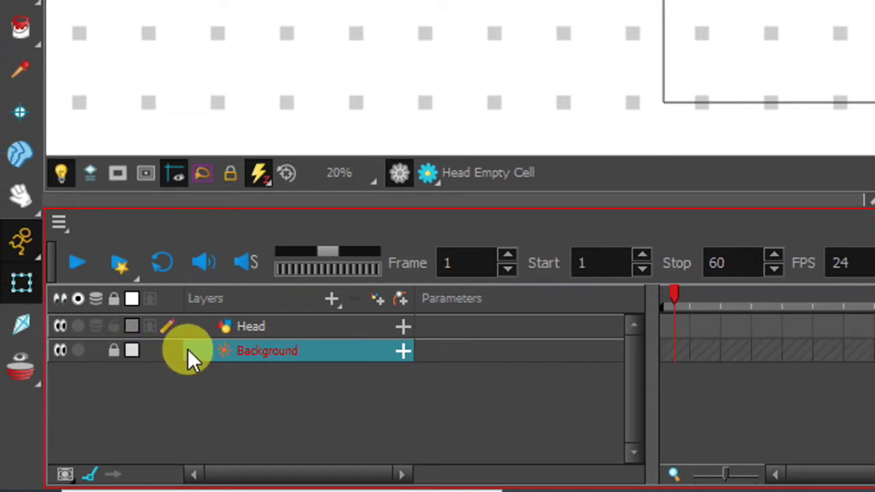
- Add Eyes and Mouth drawing layers above Head, then close the Add Drawing Layer dialog
click(215, 327)
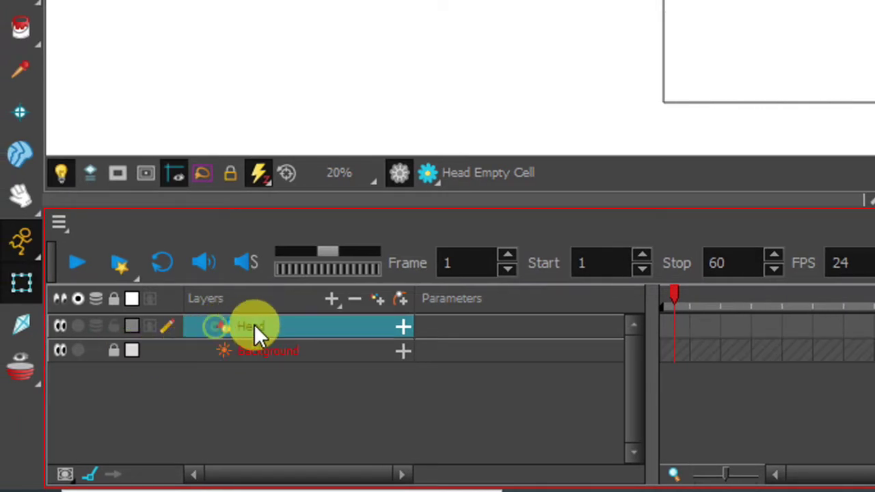
click(335, 300)
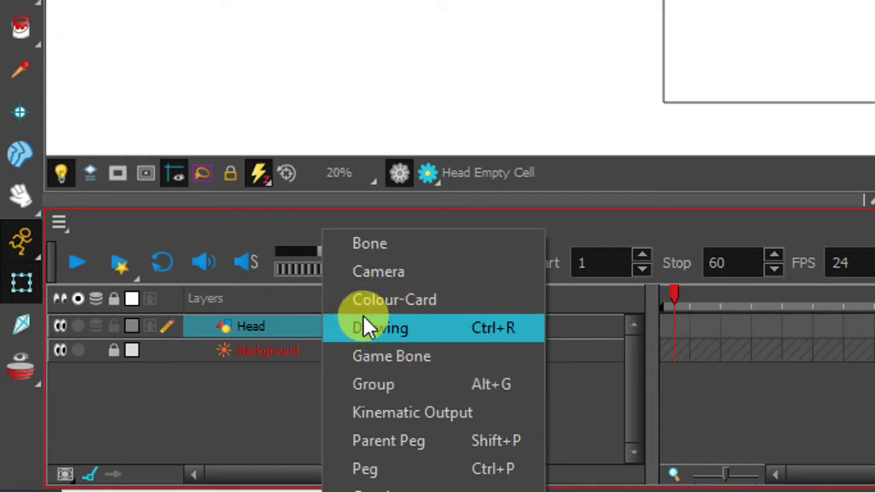
click(366, 320)
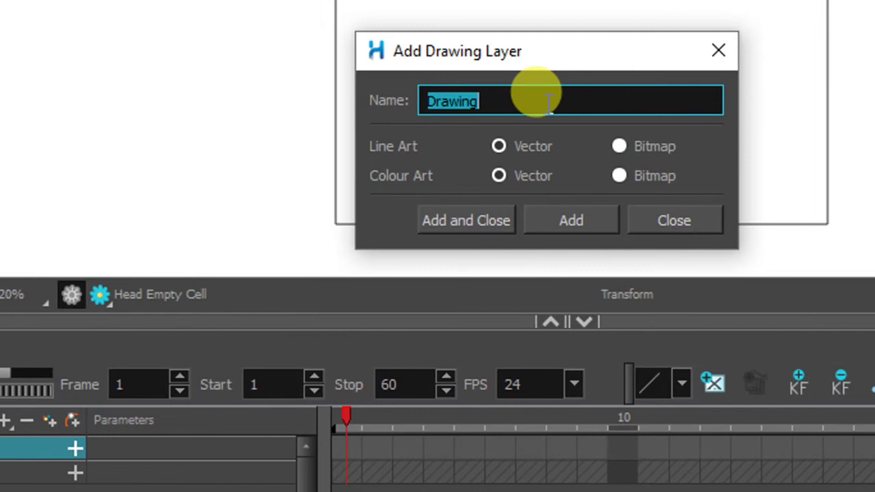
text(Eyes)
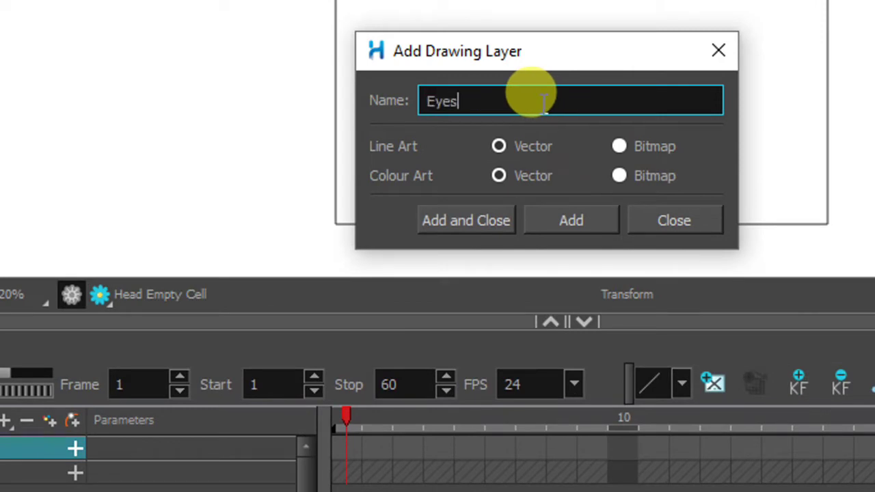
click(550, 218)
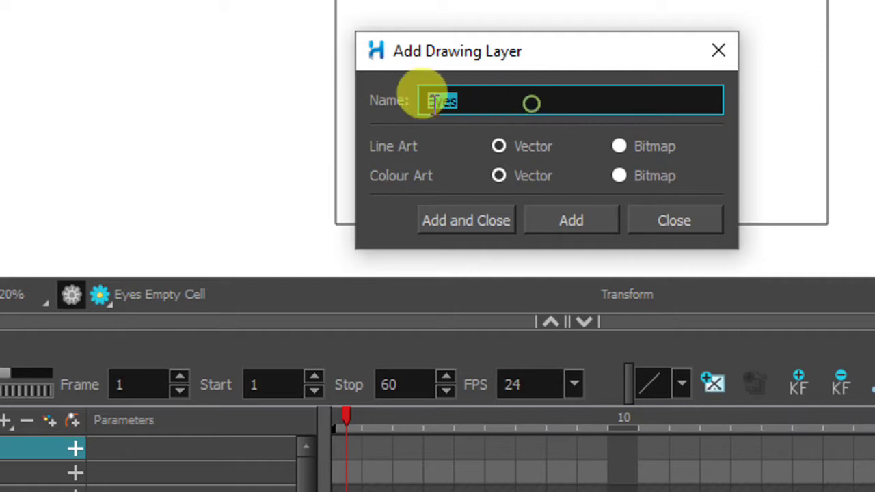
text(Mouth)
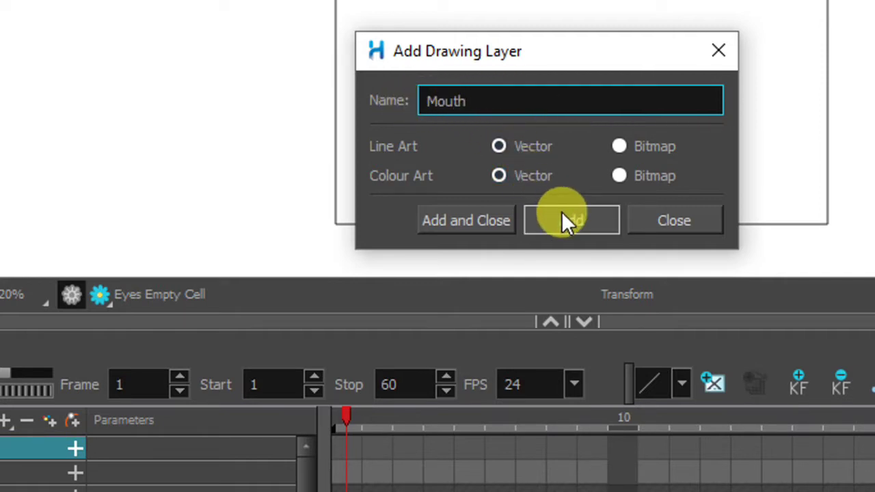
click(562, 211)
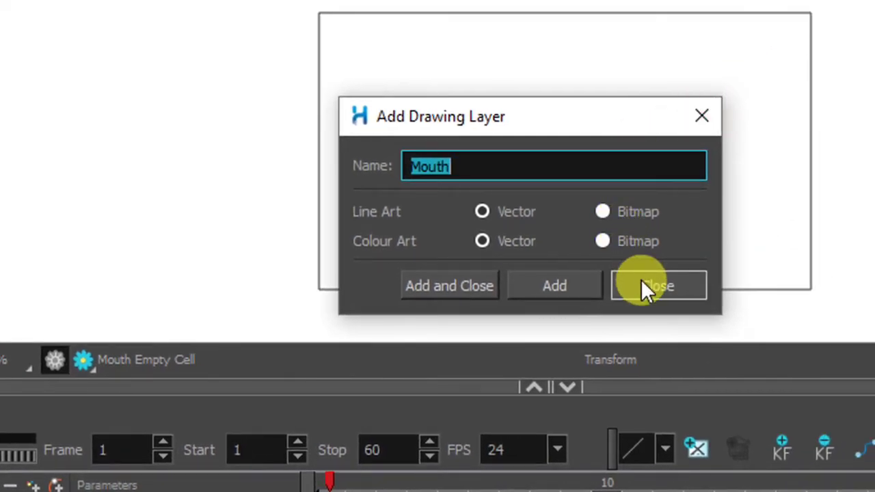
click(644, 282)
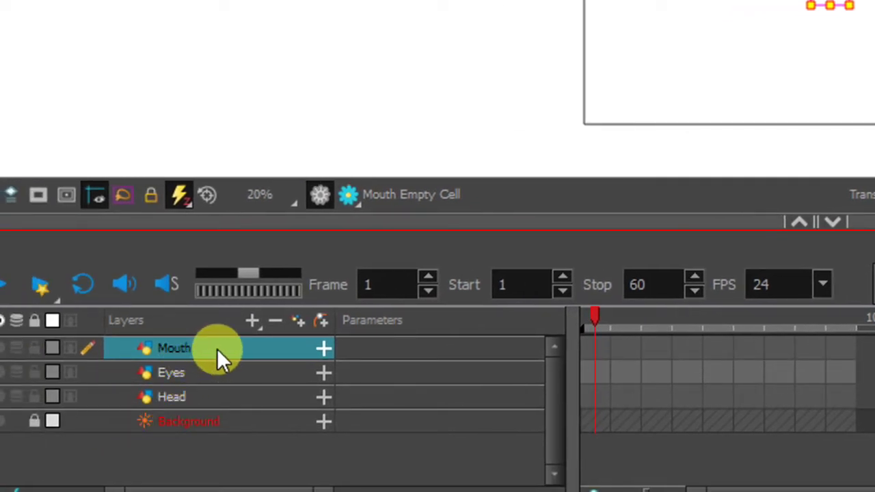
- Add a parent peg above Mouth and rename it Complete_Head
click(251, 323)
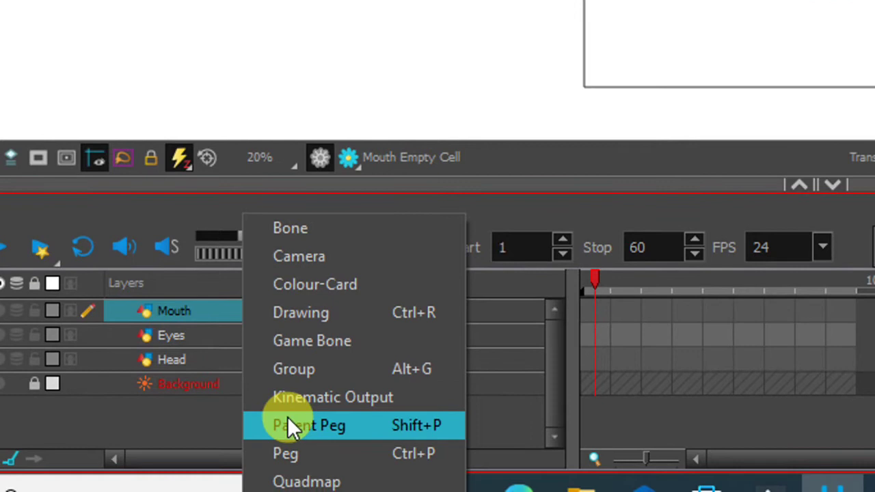
click(287, 445)
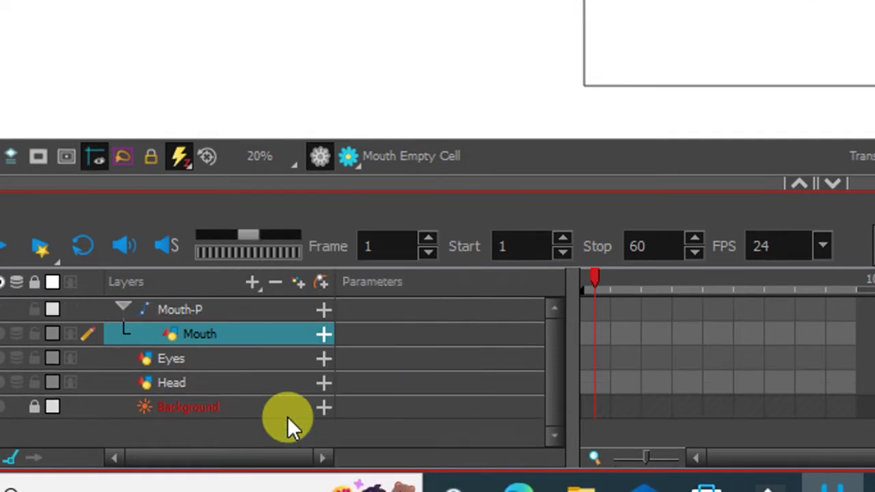
double_click(190, 313)
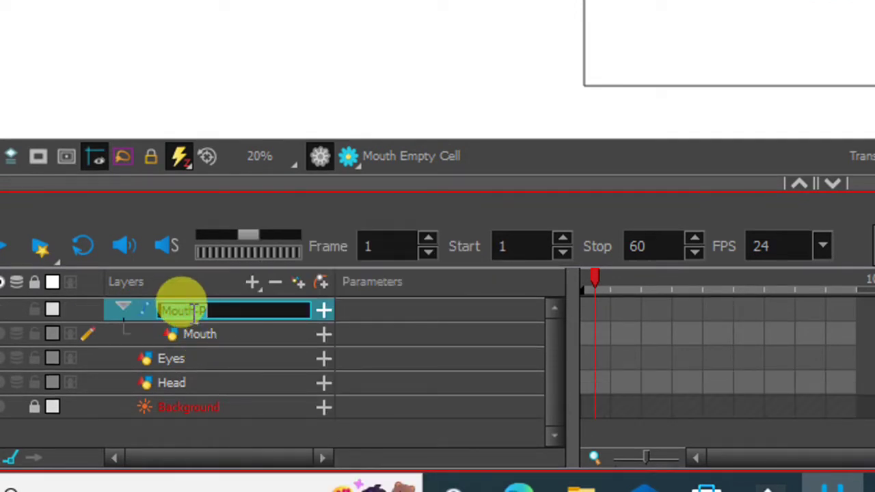
text(Comple)
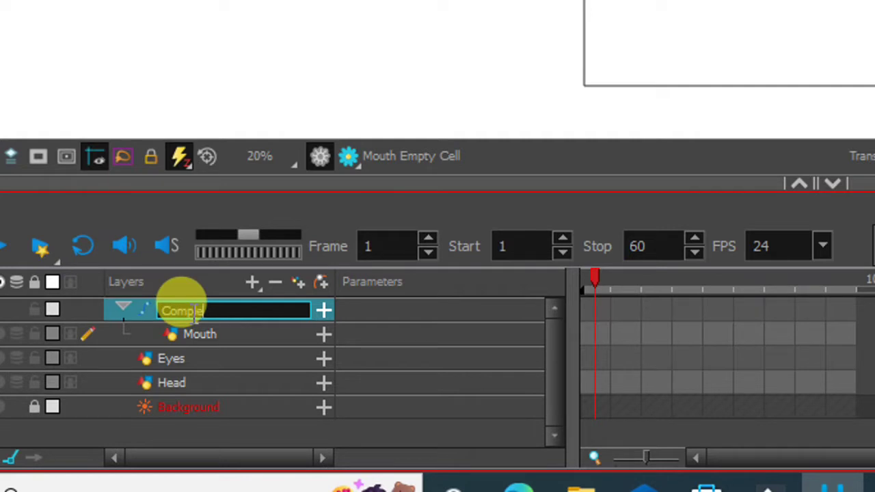
text(te_Head)
key(Return)
click(198, 358)
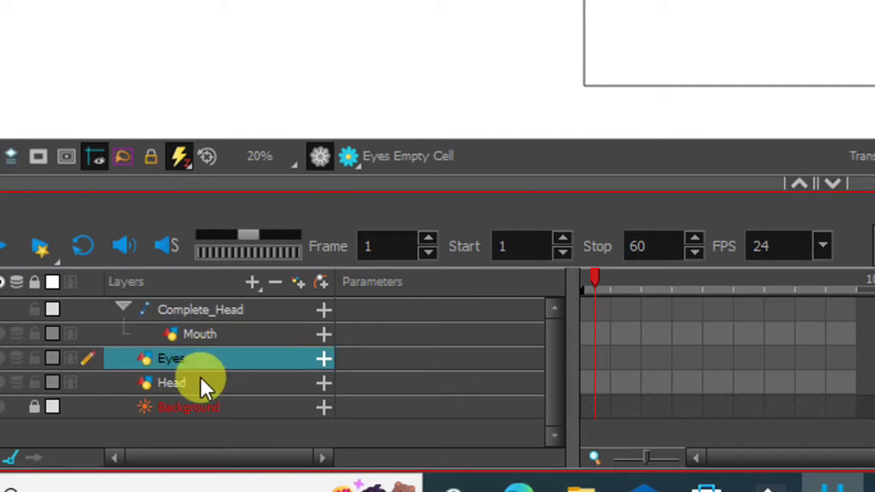
- Nest Eyes and Head under Complete_Head and move Mouth above Head, leaving Head current
shift+click(201, 383)
drag(200, 383, 207, 324)
click(125, 309)
click(129, 311)
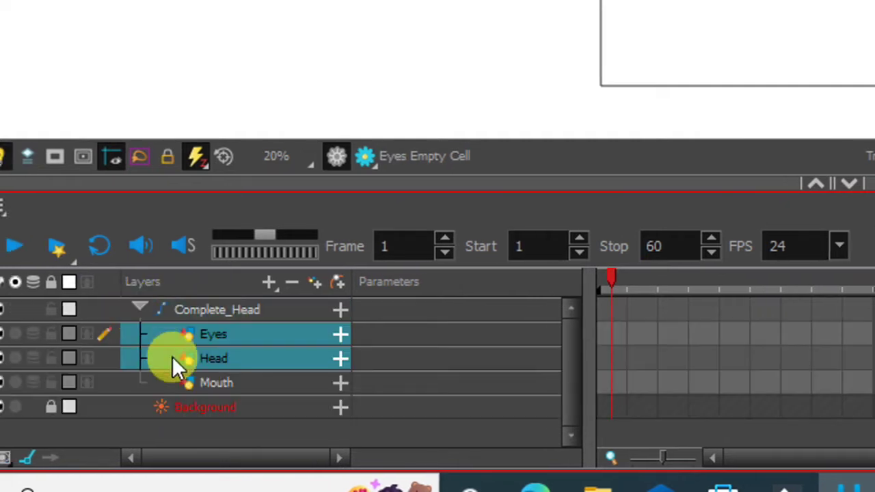
click(210, 380)
shift+click(215, 361)
drag(226, 382, 243, 366)
click(242, 377)
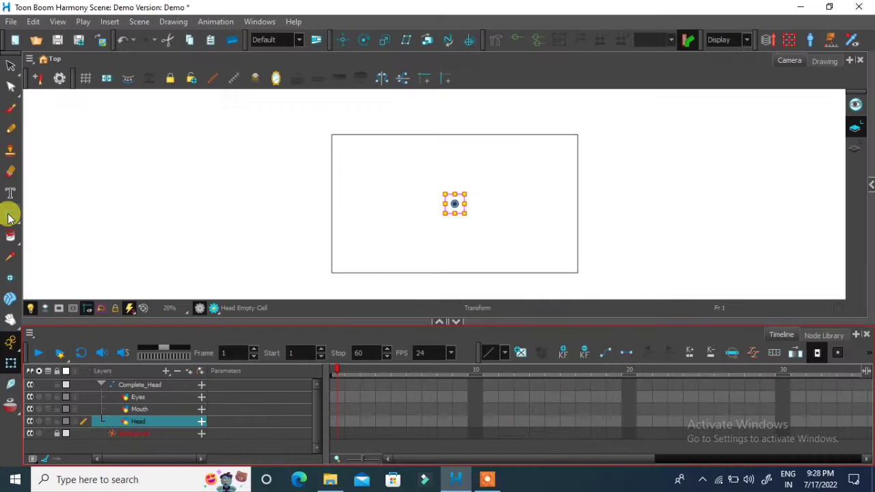
- Select the Ellipse tool and set animation mode to Animate Off
click(10, 219)
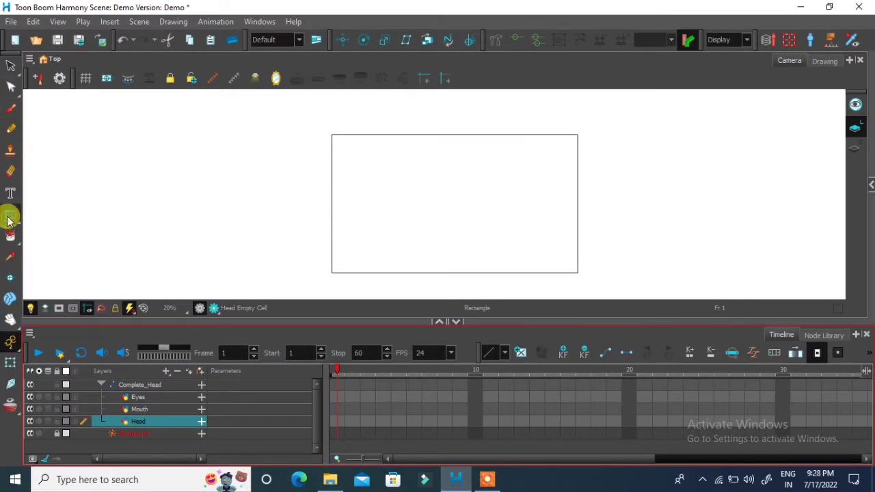
click(9, 220)
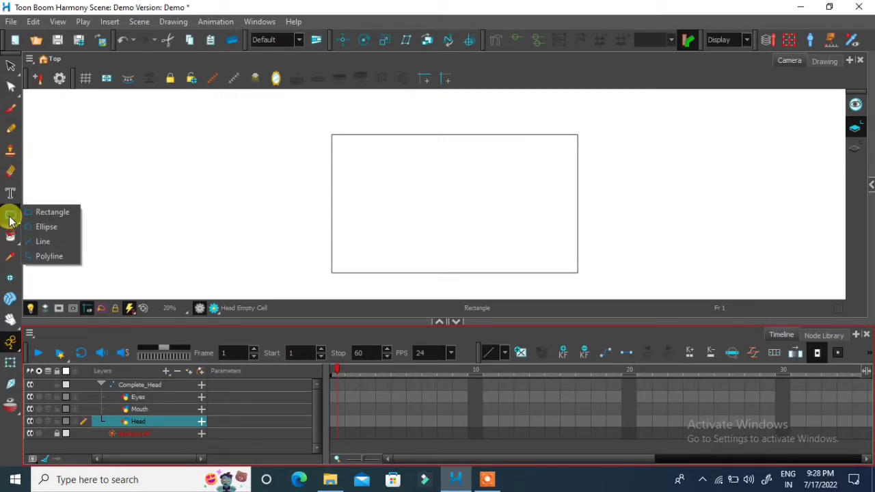
click(46, 232)
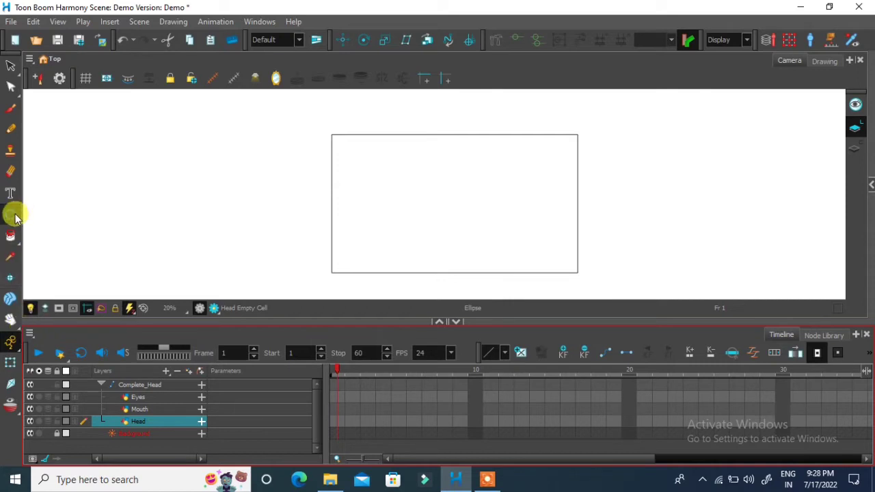
click(9, 346)
click(48, 368)
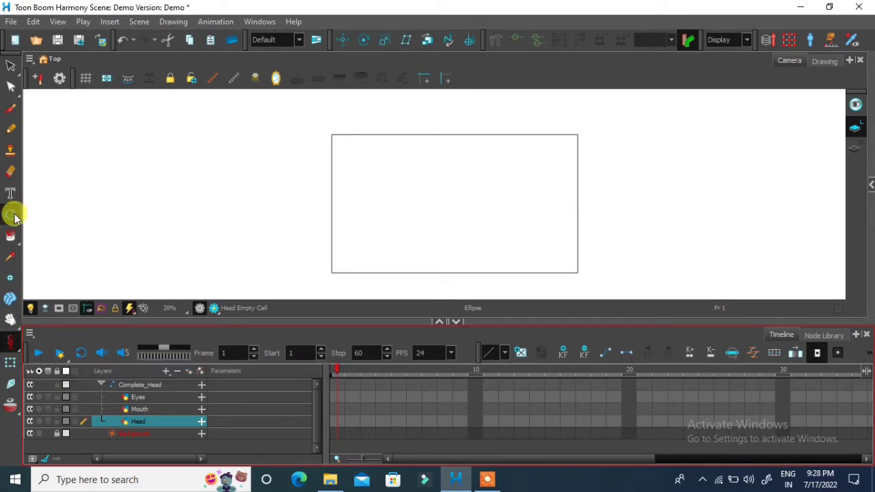
- Draw a Shift-constrained test circle on the Head layer, then undo it
click(15, 217)
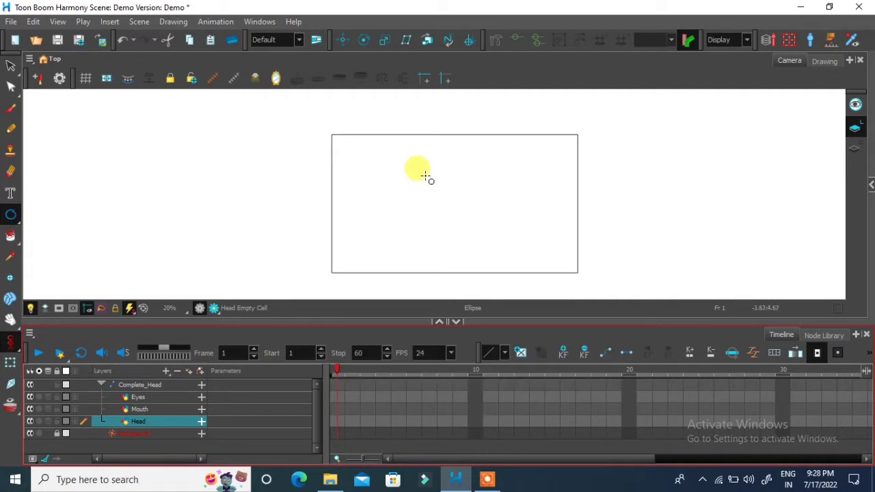
mouse_move(424, 173)
mouse_down()
mouse_move(467, 233)
mouse_move(516, 240)
mouse_move(460, 240)
mouse_move(500, 241)
mouse_up()
key(shift)
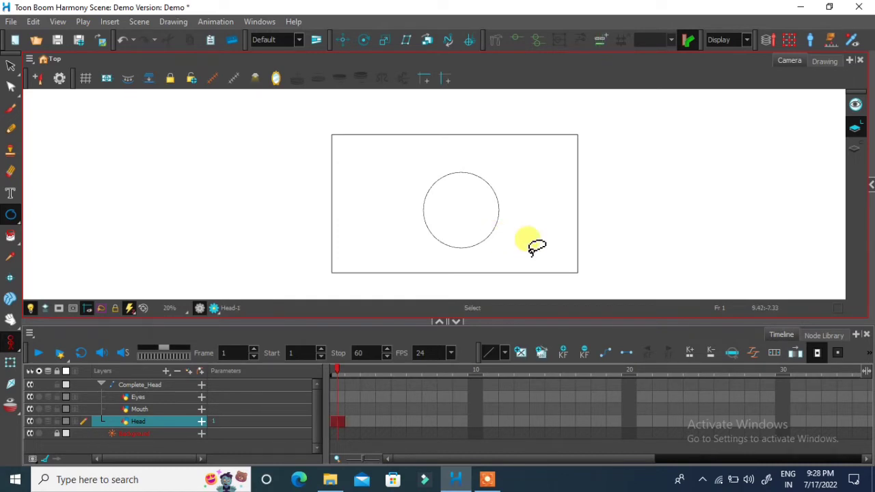
key(ctrl+z)
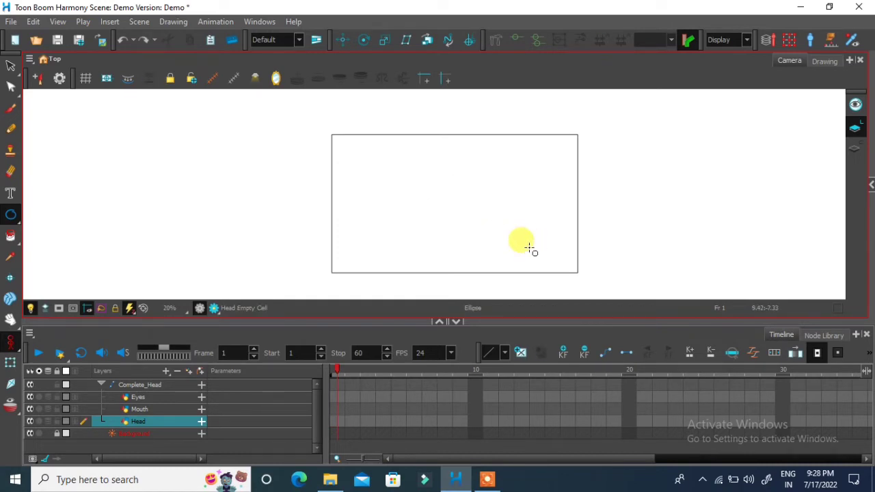
- Raise the ellipse line size to 29.6 and draw a thick circle in the frame centre
click(869, 186)
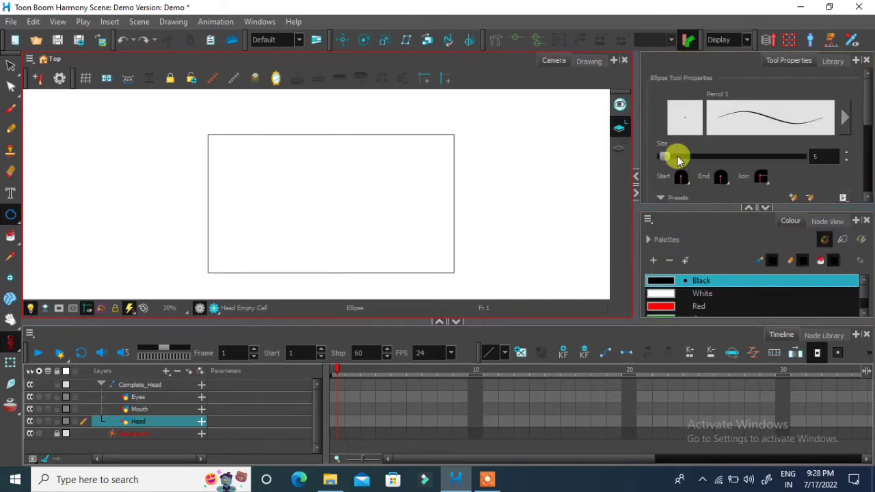
drag(677, 156, 672, 157)
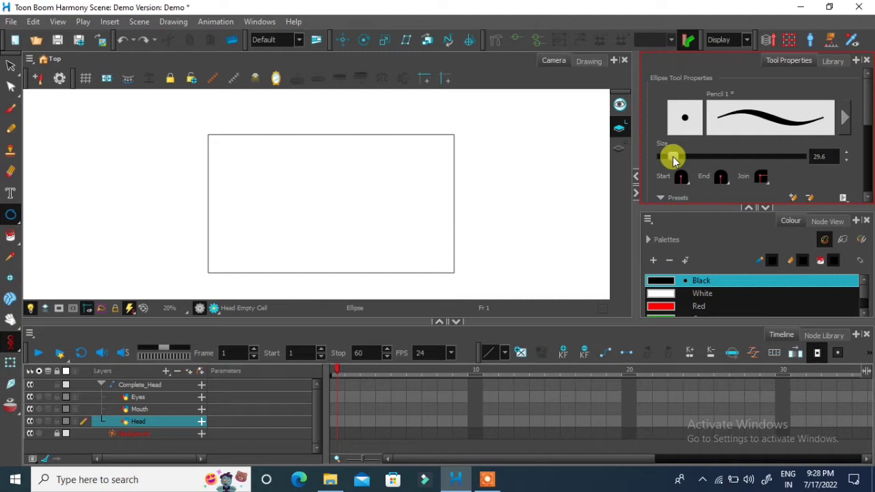
drag(300, 179, 373, 251)
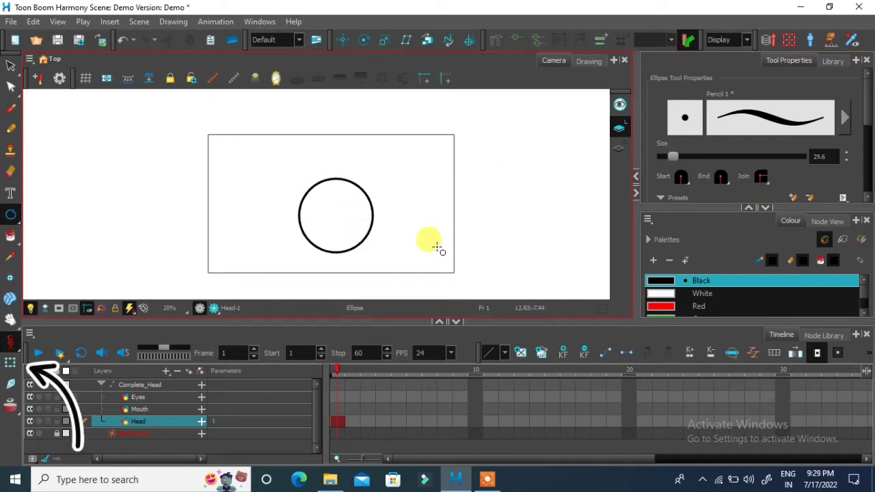
- Select the head circle with the Transform tool and move it slightly up
click(11, 66)
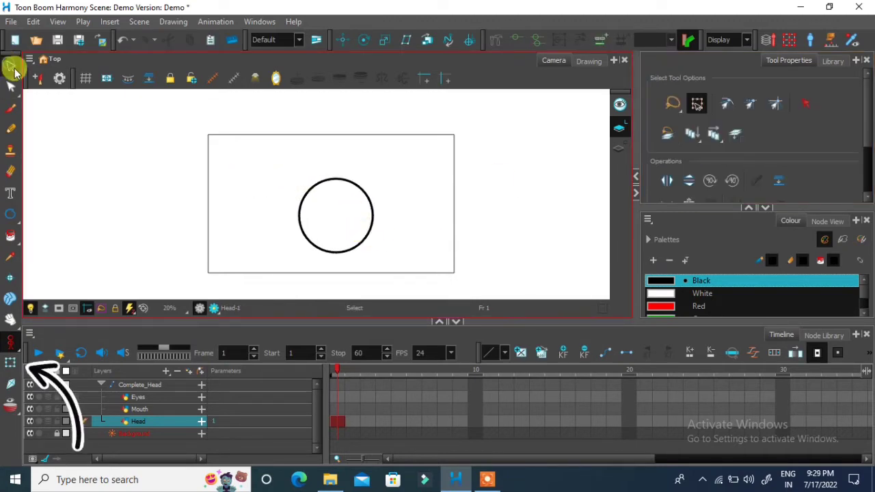
click(10, 363)
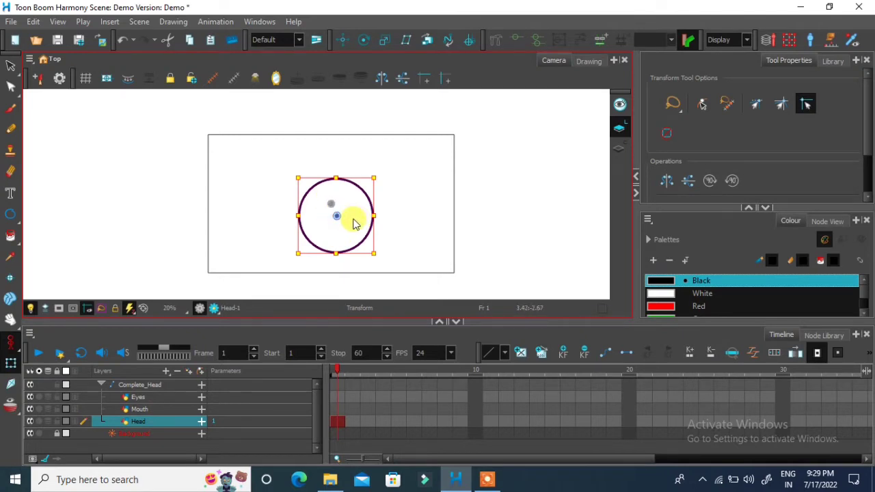
click(357, 218)
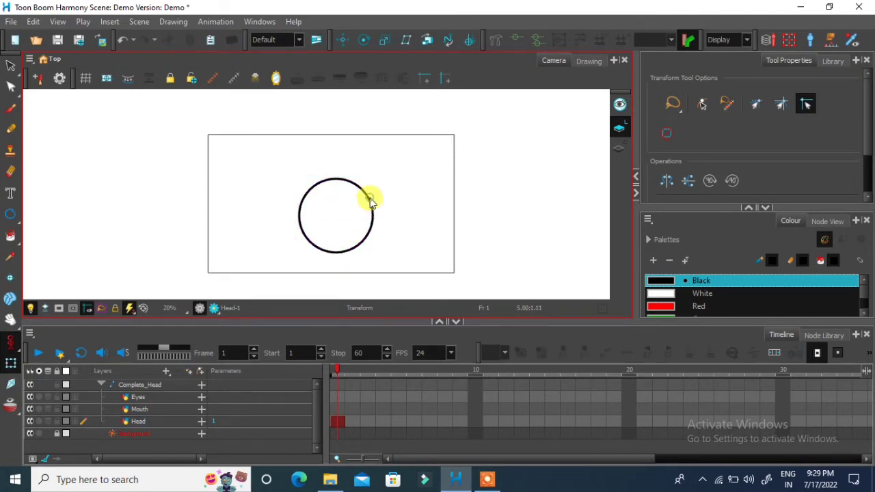
click(372, 205)
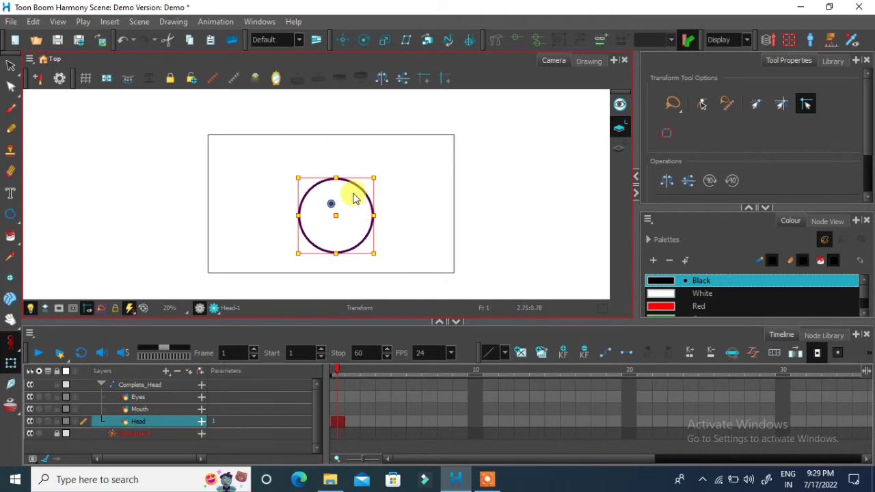
mouse_move(359, 190)
mouse_down()
mouse_move(344, 166)
mouse_move(348, 176)
mouse_move(371, 178)
mouse_move(339, 185)
mouse_move(310, 171)
mouse_move(353, 182)
mouse_move(358, 175)
mouse_up()
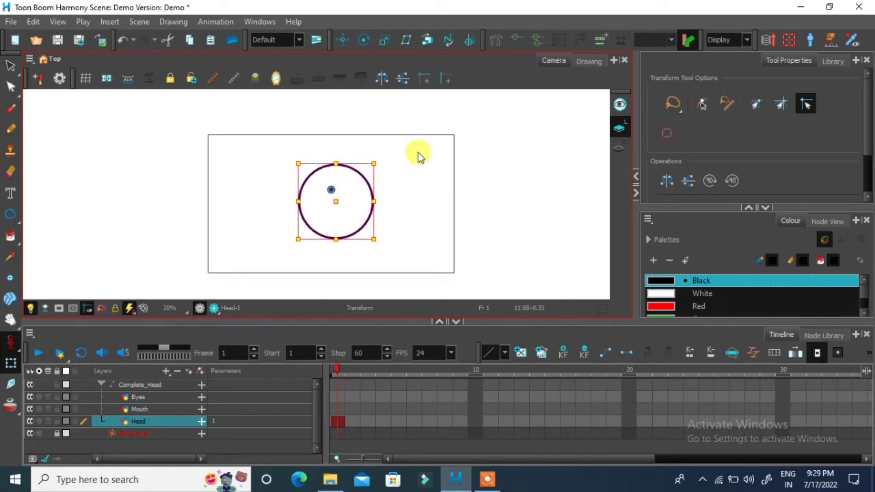
- Set the circle's pivot to its centre with the Rotate tool, then nudge the circle left and down
click(364, 41)
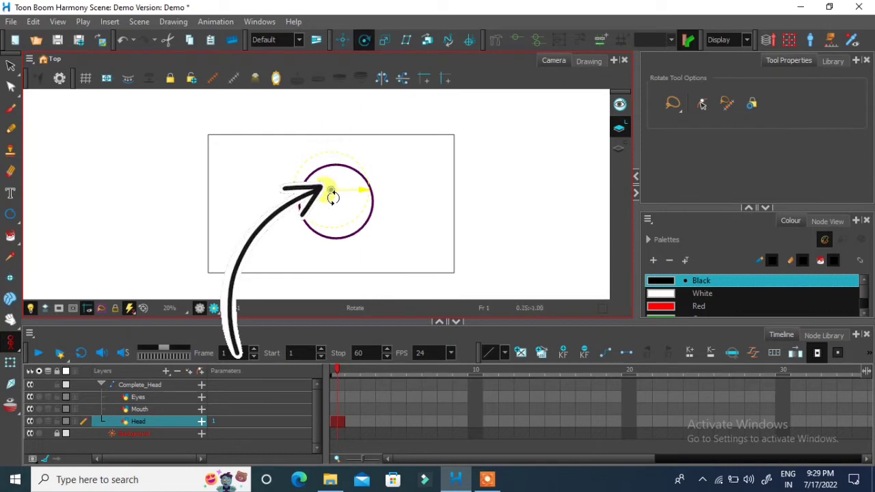
click(335, 193)
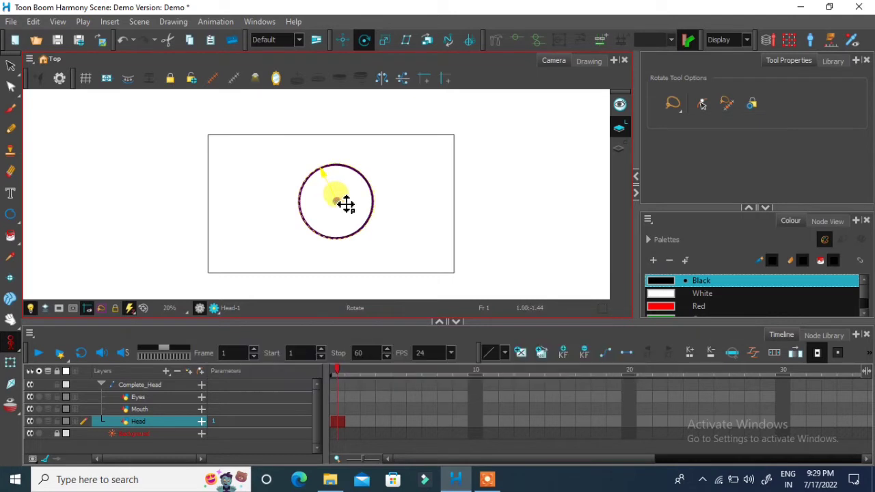
click(10, 365)
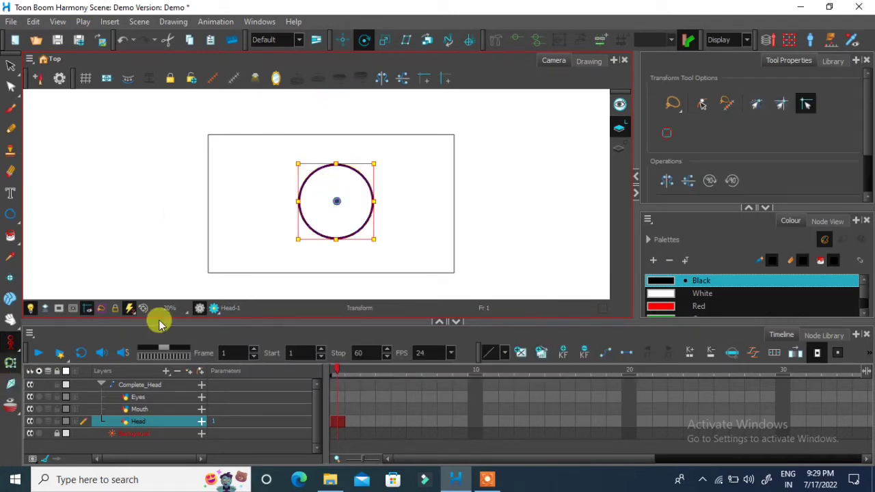
mouse_move(366, 178)
mouse_down()
mouse_move(324, 168)
mouse_move(359, 184)
mouse_up()
click(350, 179)
click(347, 180)
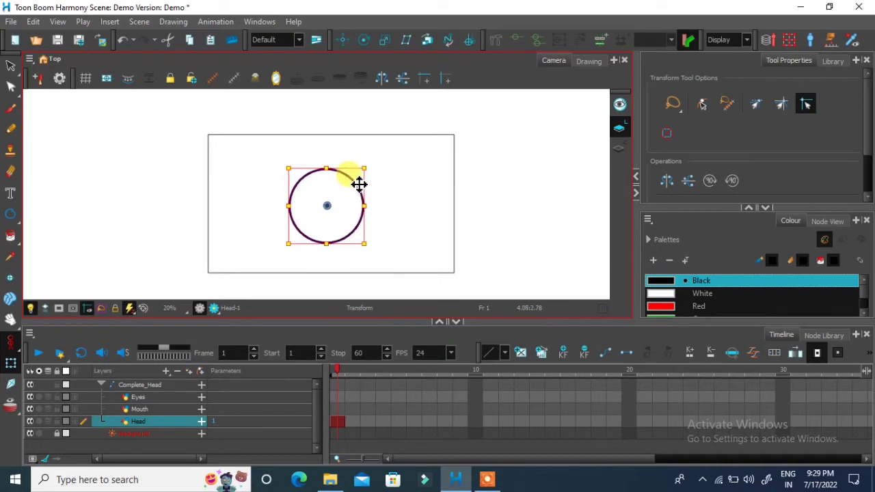
- Select the circle drawing and drag it into place near the frame centre
click(10, 66)
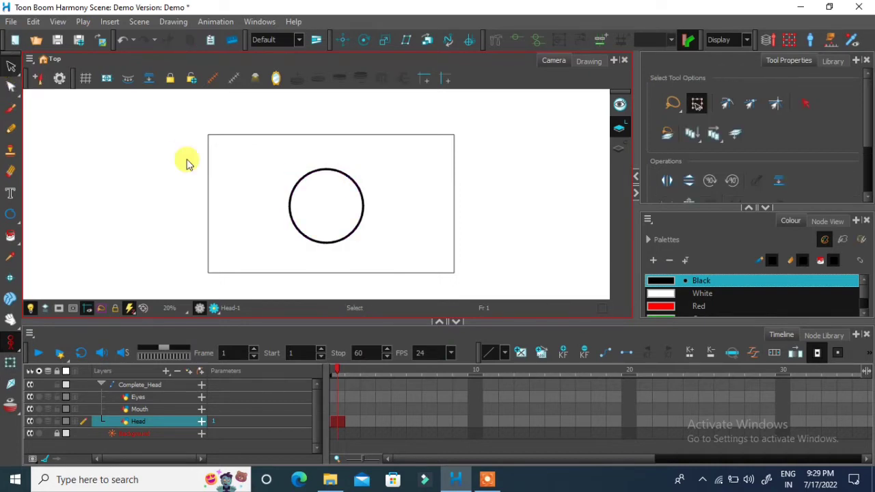
click(301, 180)
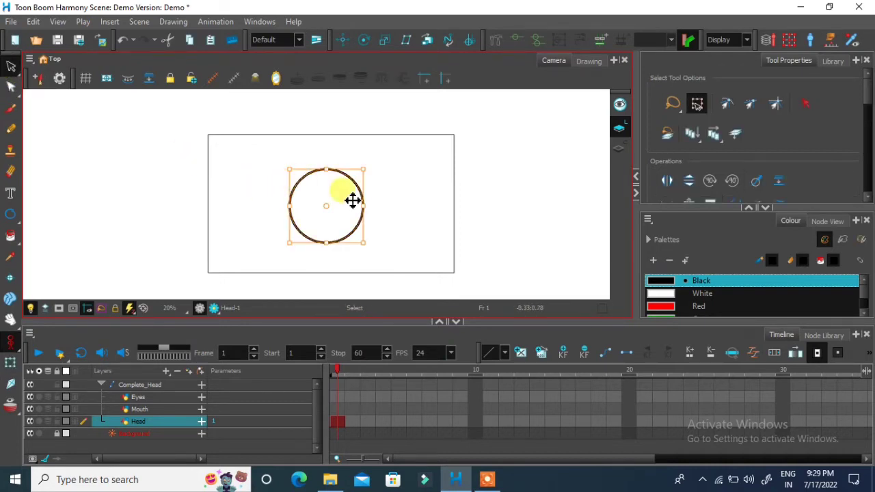
mouse_move(349, 197)
mouse_down()
mouse_move(262, 184)
mouse_move(353, 193)
mouse_up()
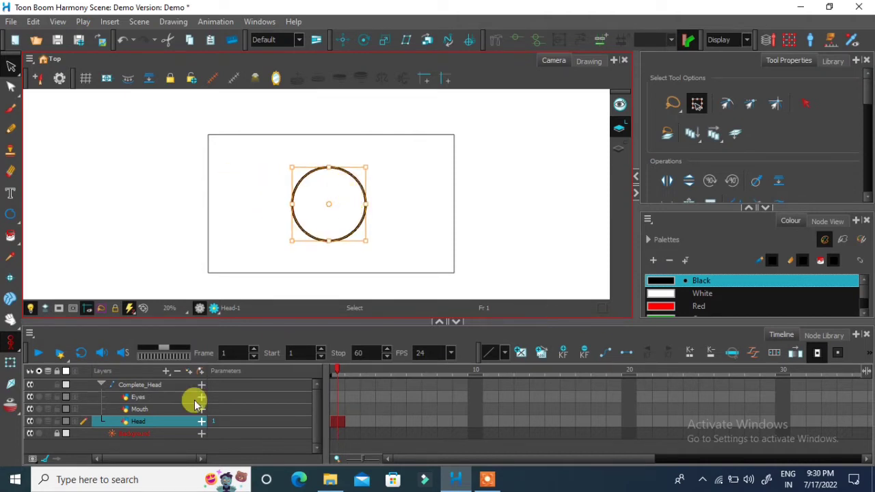
- Draw a short horizontal mouth line inside the circle on the Mouth layer
click(143, 411)
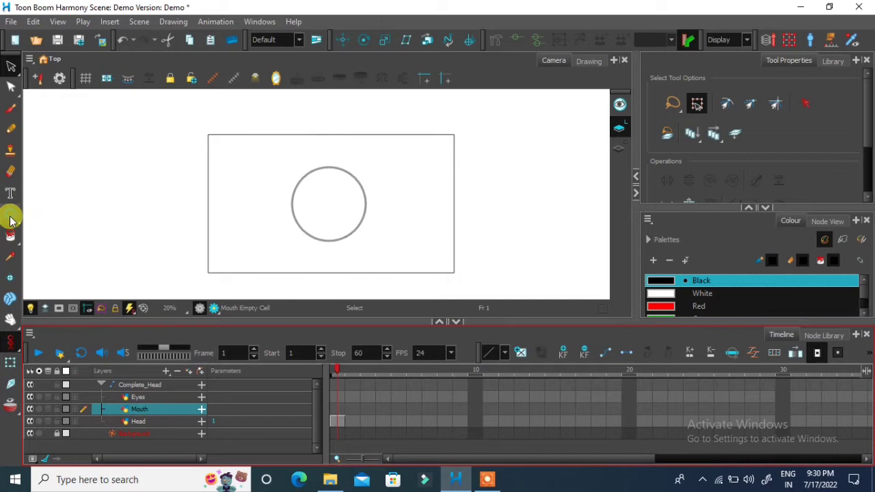
drag(10, 214, 34, 237)
drag(331, 216, 338, 215)
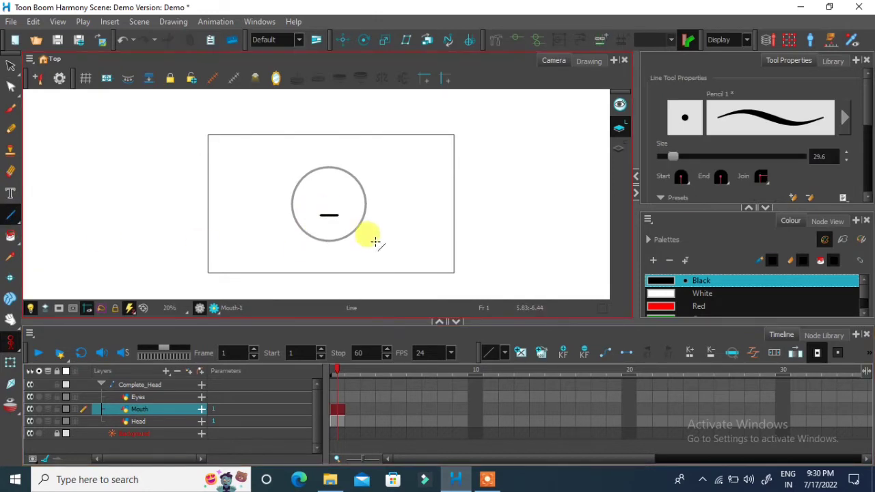
- Draw a small round eye left of centre on the Eyes layer, redrawing it smaller
click(137, 396)
drag(10, 214, 38, 229)
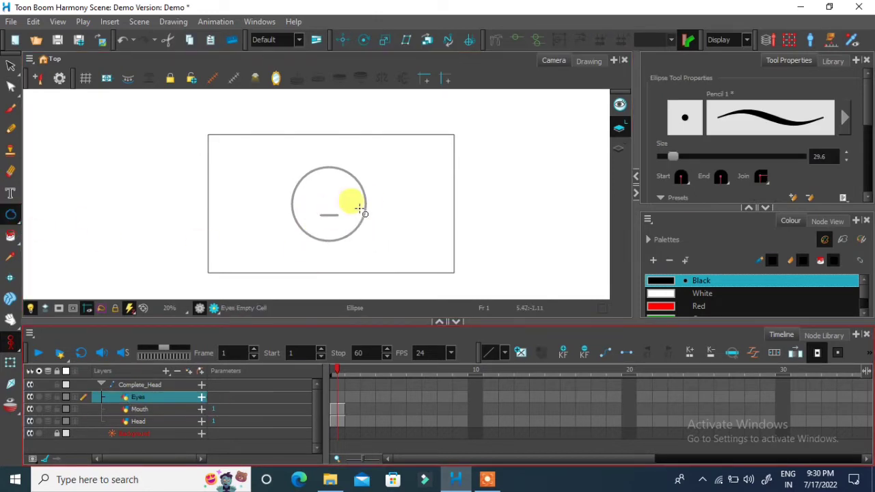
scroll(324, 201, up, 3)
drag(287, 176, 324, 211)
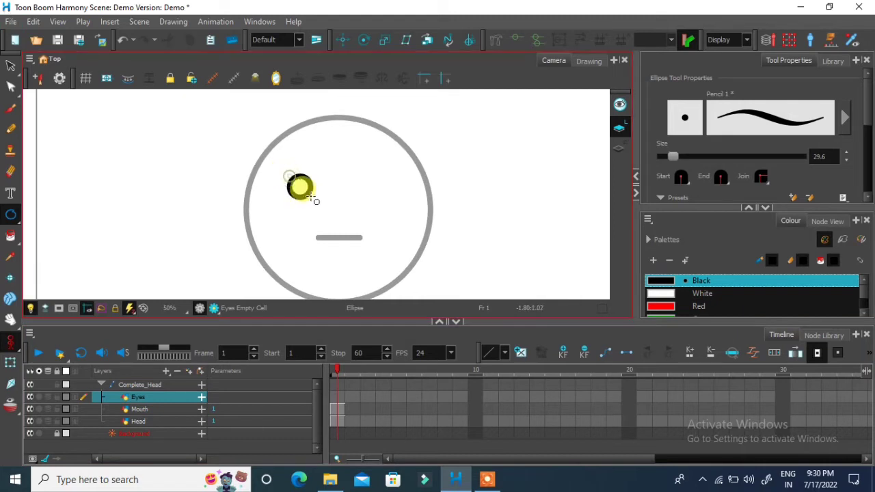
key(ctrl+z)
drag(295, 184, 310, 198)
- Fill the eye solid black and Alt-drag a copy of it to the right
key(alt+i)
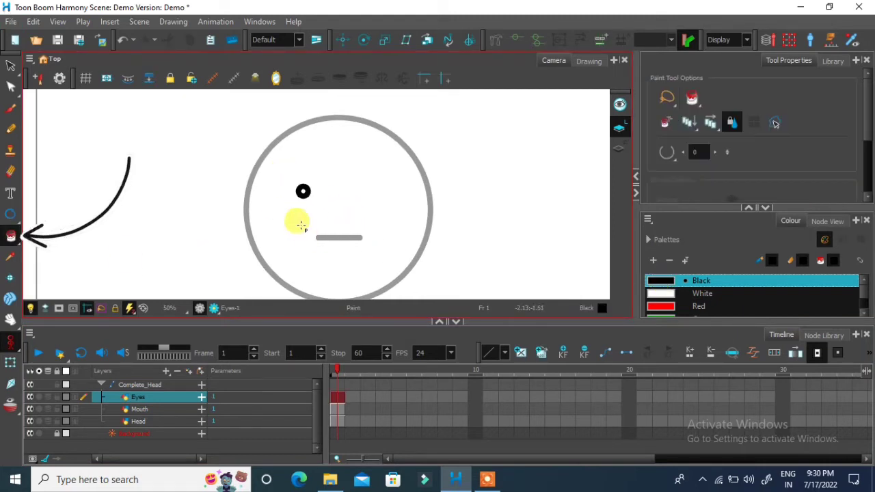
click(303, 192)
click(11, 67)
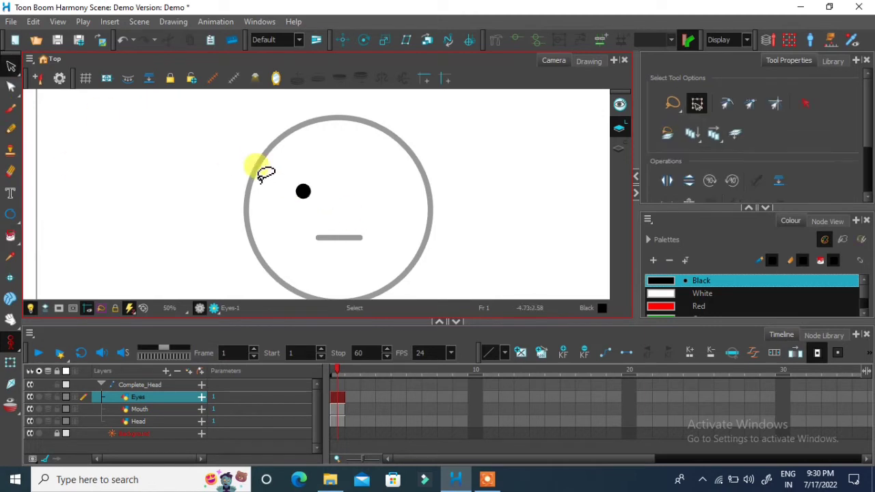
click(303, 193)
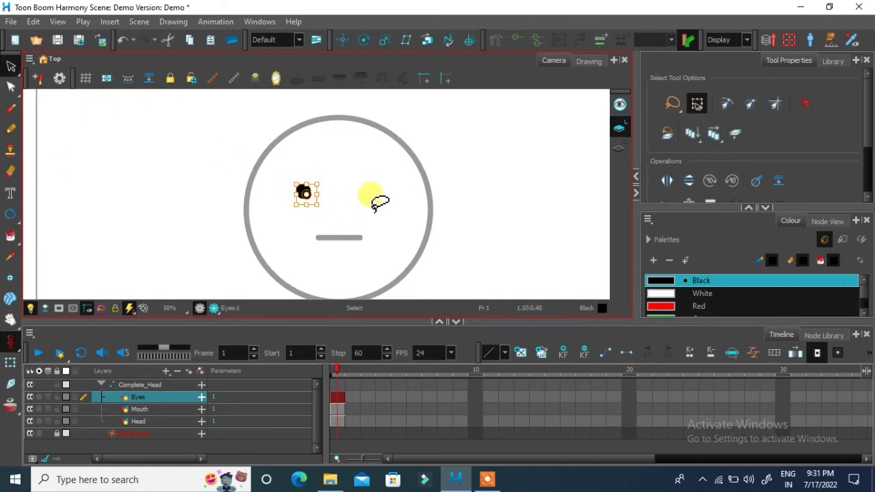
drag(308, 195, 369, 190)
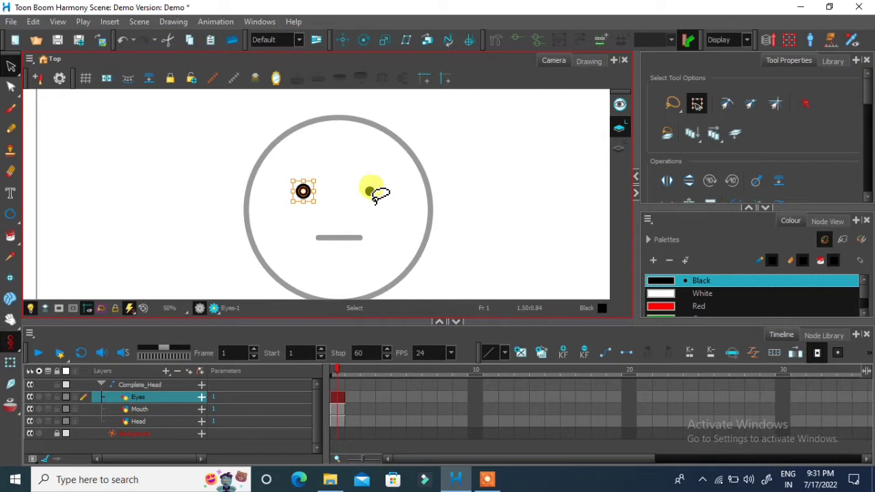
- Select both eyes on the Eyes layer
shift+click(369, 191)
click(11, 66)
drag(322, 143, 300, 198)
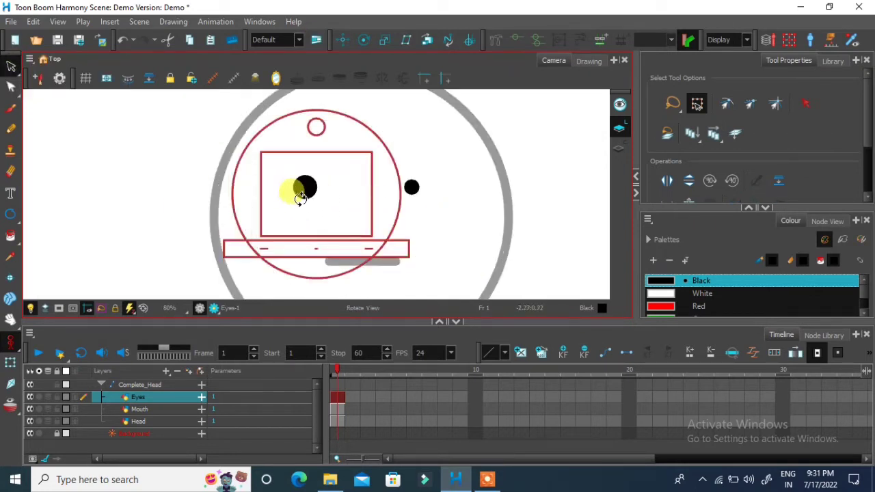
scroll(301, 198, up, 4)
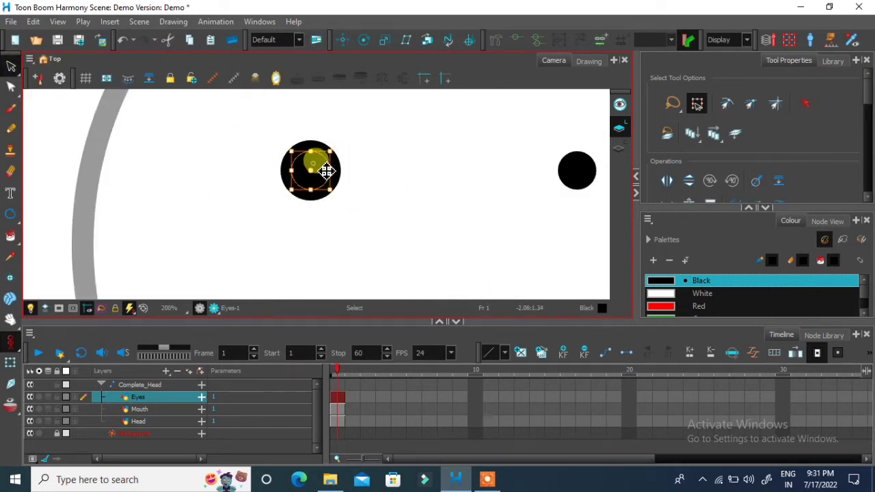
scroll(335, 184, down, 3)
shift+click(471, 180)
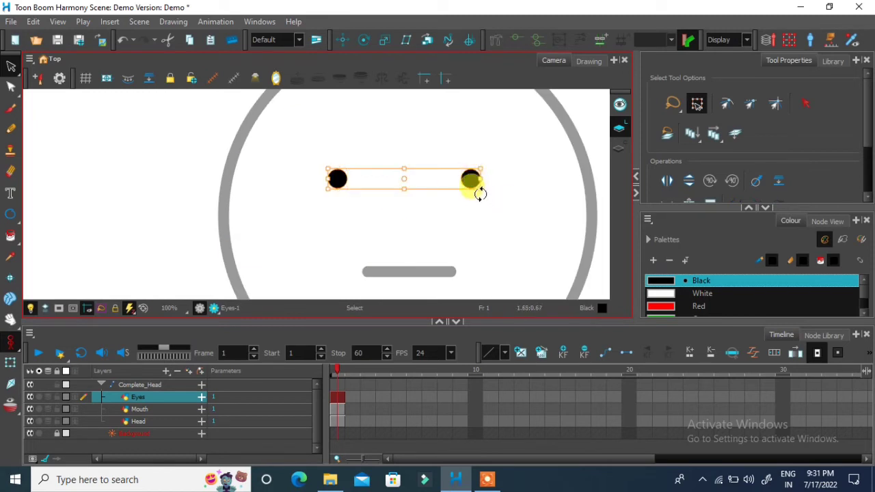
scroll(474, 181, down, 3)
- Narrow the mouth line so it sits centred beneath the two eyes
scroll(506, 202, up, 1)
click(445, 226)
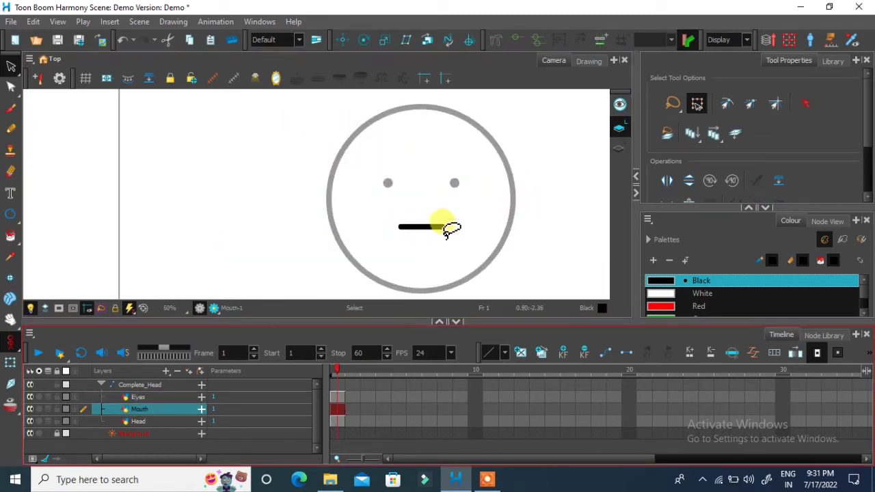
drag(443, 226, 417, 217)
scroll(403, 228, up, 4)
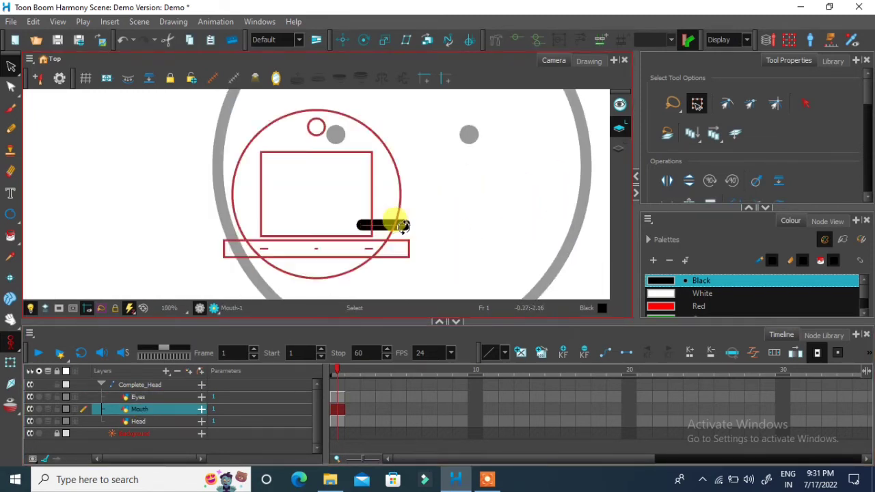
scroll(451, 210, down, 5)
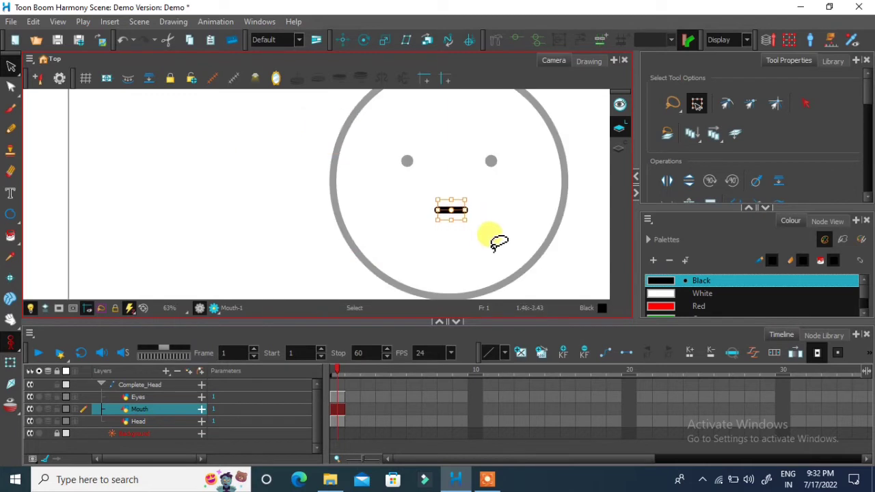
scroll(481, 229, down, 4)
- Clear the layer selection and switch to transforming whole layers
click(133, 384)
click(163, 425)
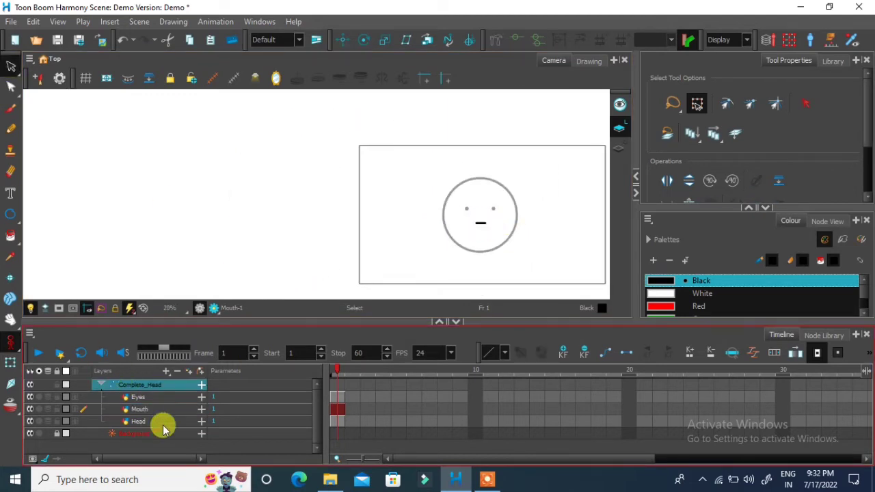
click(10, 362)
- Select the Eyes layer and extend the selection through Mouth and Head in the Timeline
drag(563, 220, 435, 214)
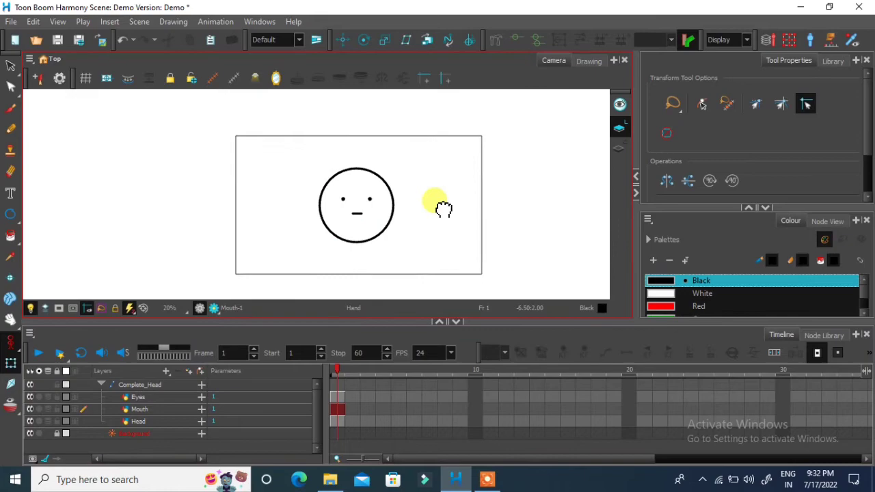
scroll(404, 239, up, 2)
click(151, 420)
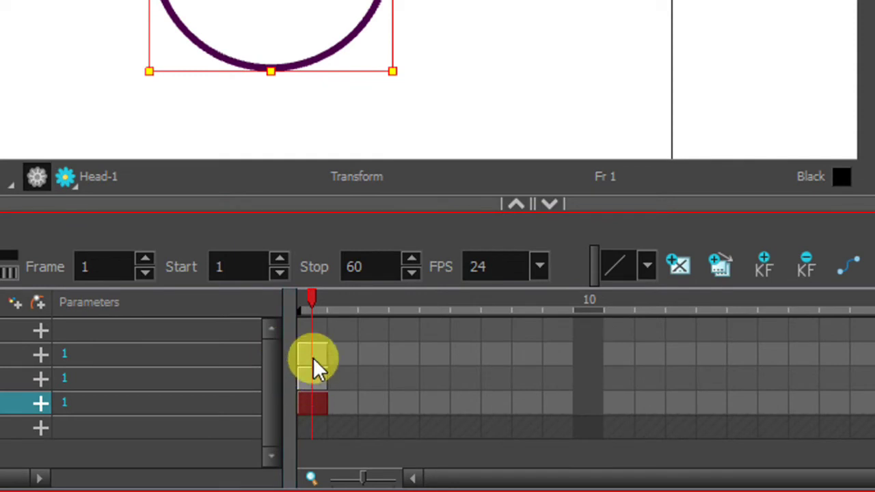
click(315, 355)
click(317, 379)
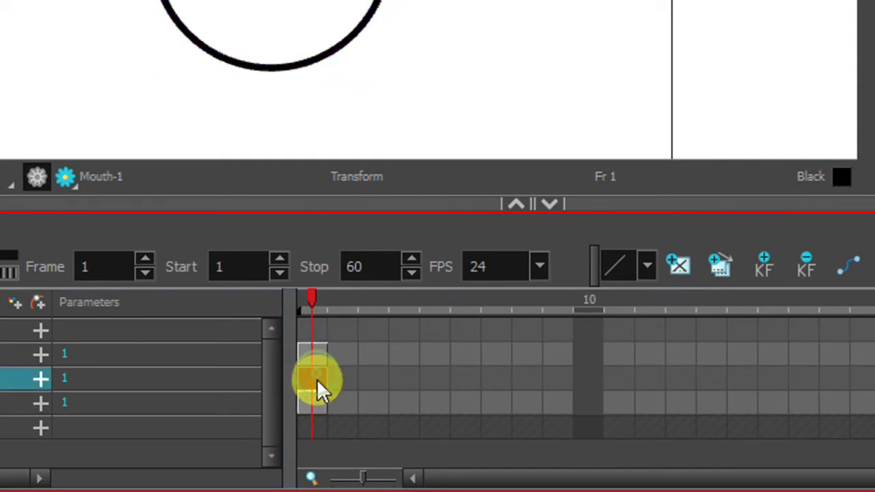
shift+click(318, 401)
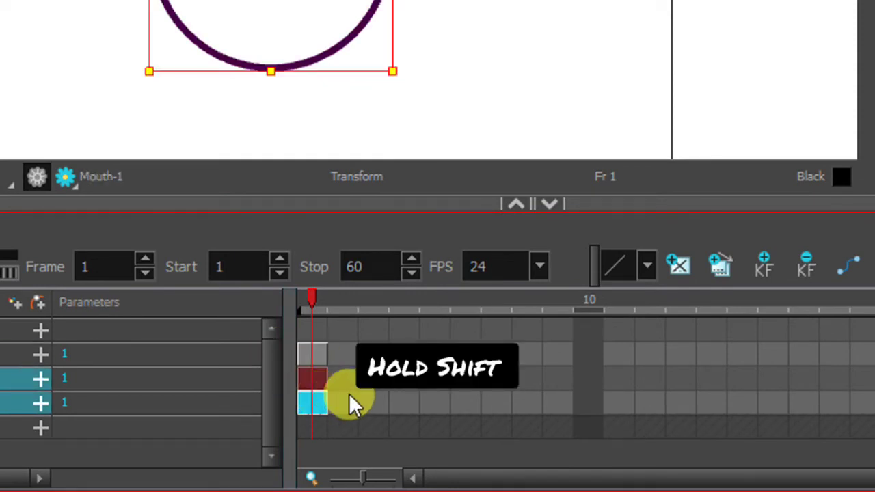
click(130, 358)
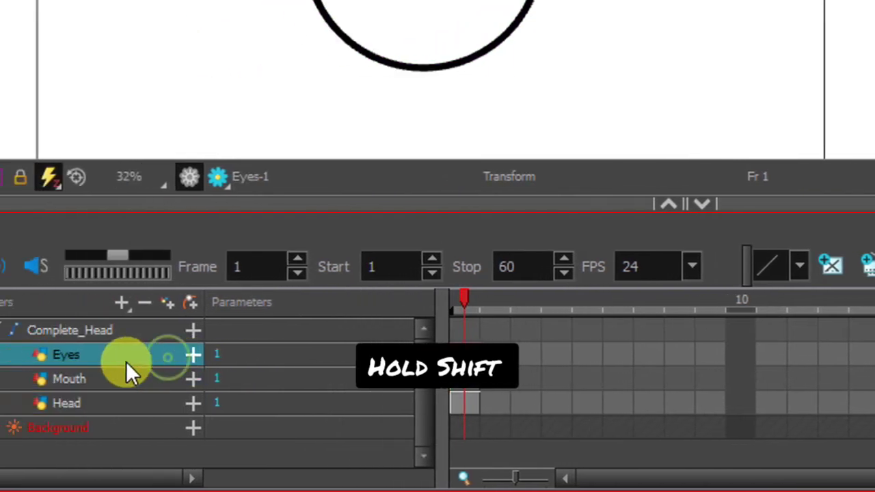
shift+click(113, 402)
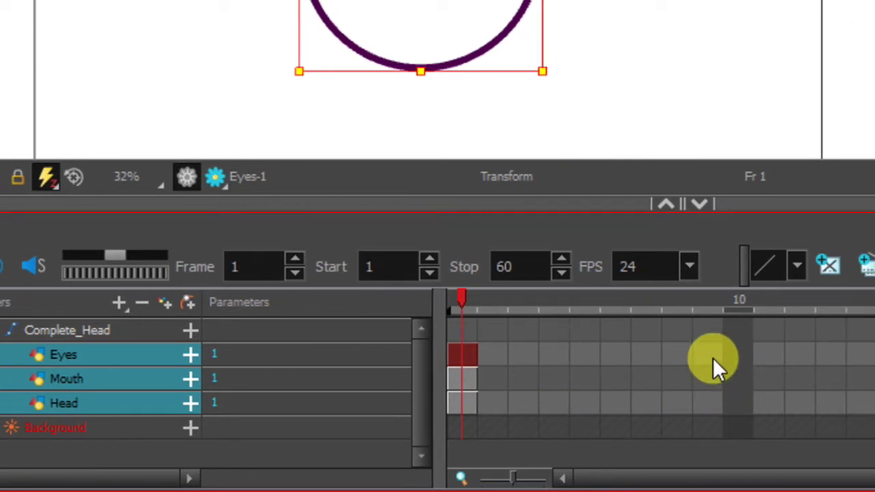
- Extend the Eyes, Mouth and Head exposures to frame 9, then return to frame 1
click(707, 308)
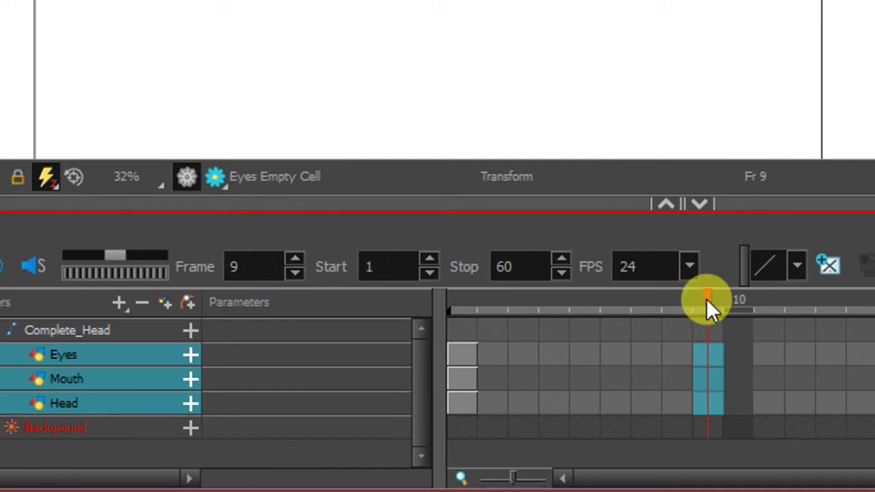
right_click(708, 359)
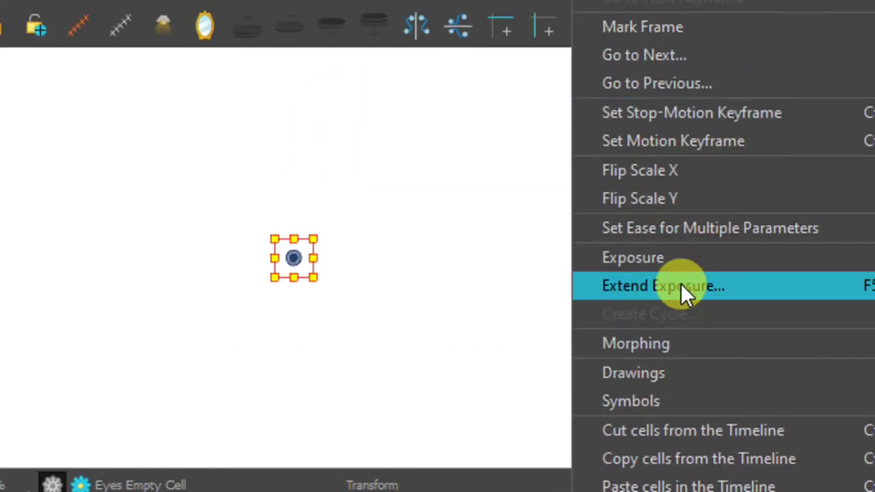
click(681, 283)
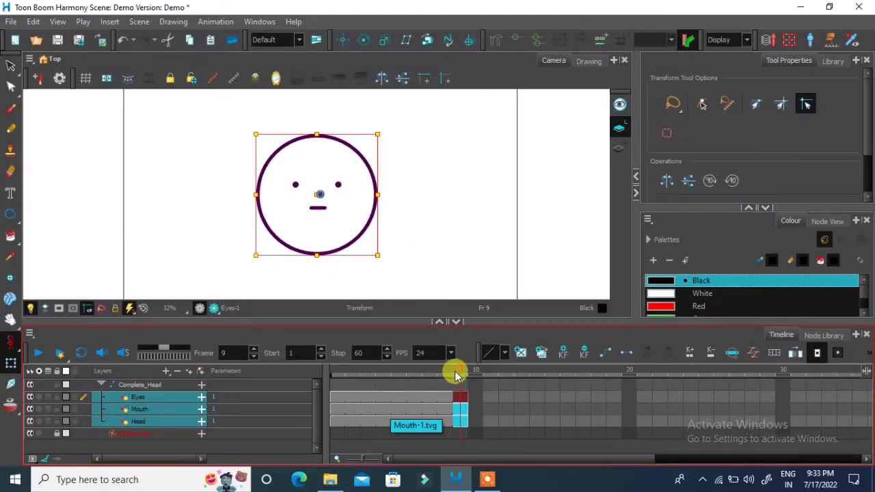
click(328, 377)
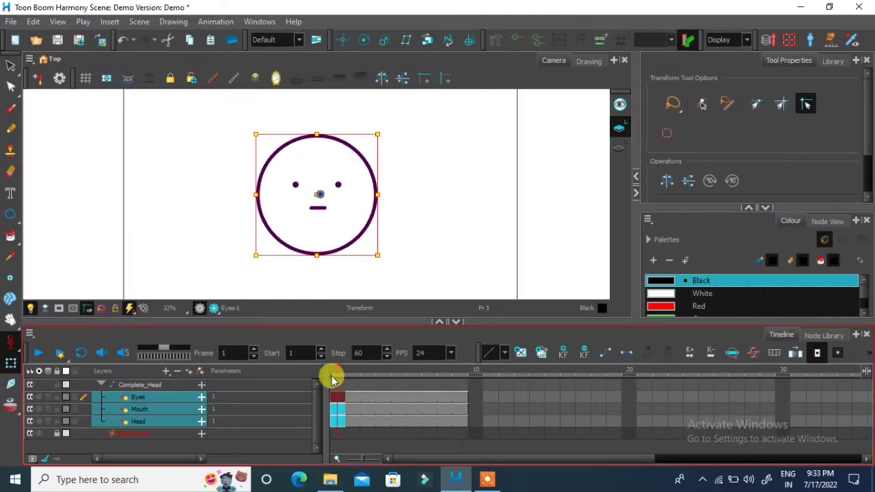
mouse_move(332, 378)
mouse_down()
mouse_move(453, 372)
mouse_move(333, 371)
mouse_up()
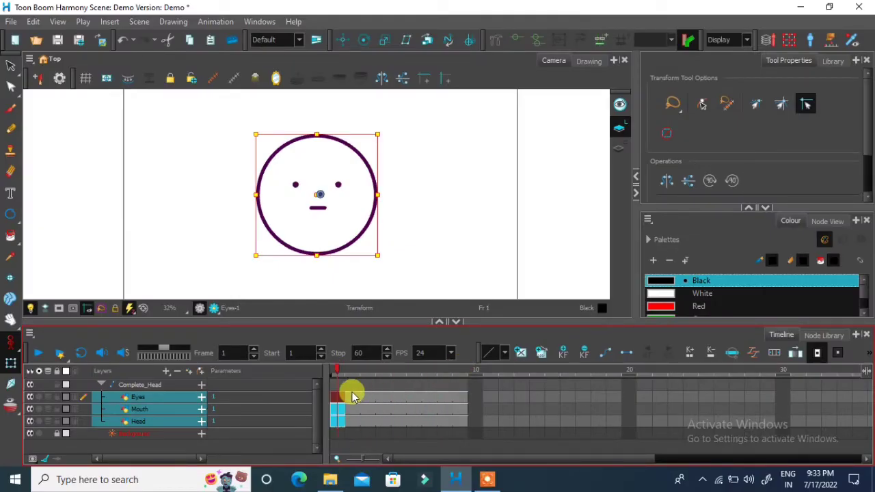
click(146, 400)
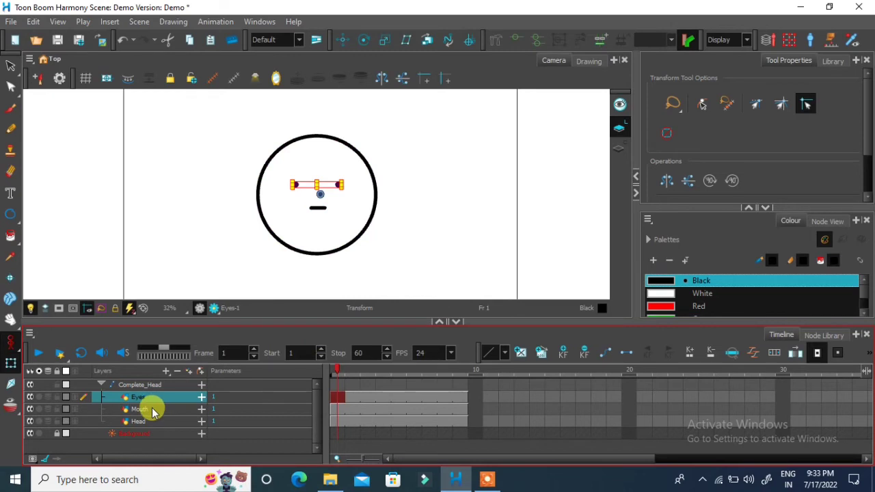
- Add a parent peg above the Eyes layer and name it Eyes_and_mouth
ctrl+click(153, 411)
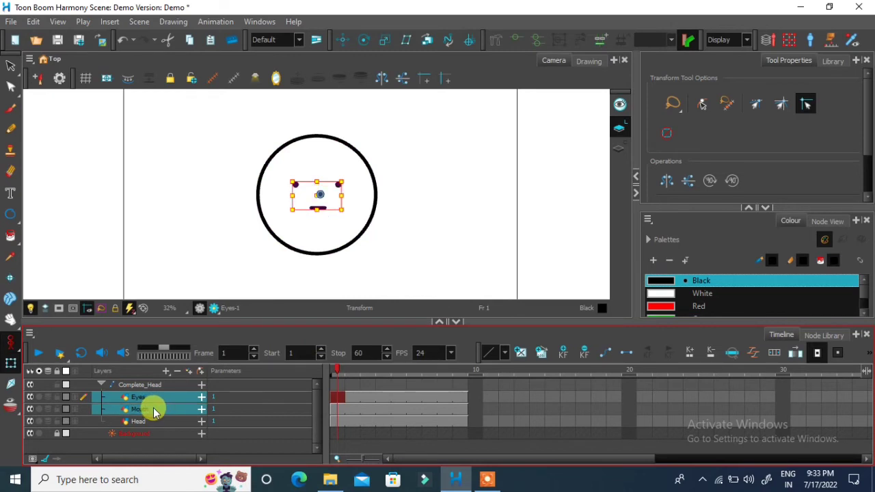
ctrl+click(148, 408)
click(148, 409)
ctrl+click(154, 400)
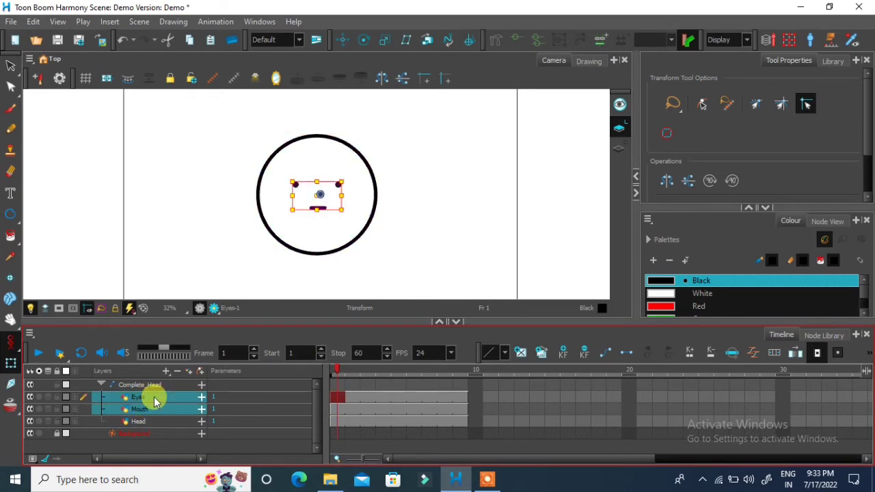
click(155, 400)
click(166, 370)
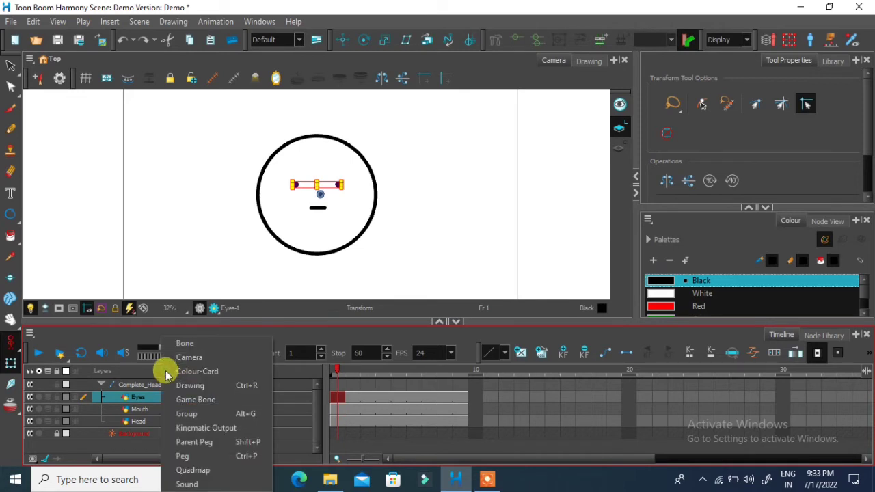
click(183, 442)
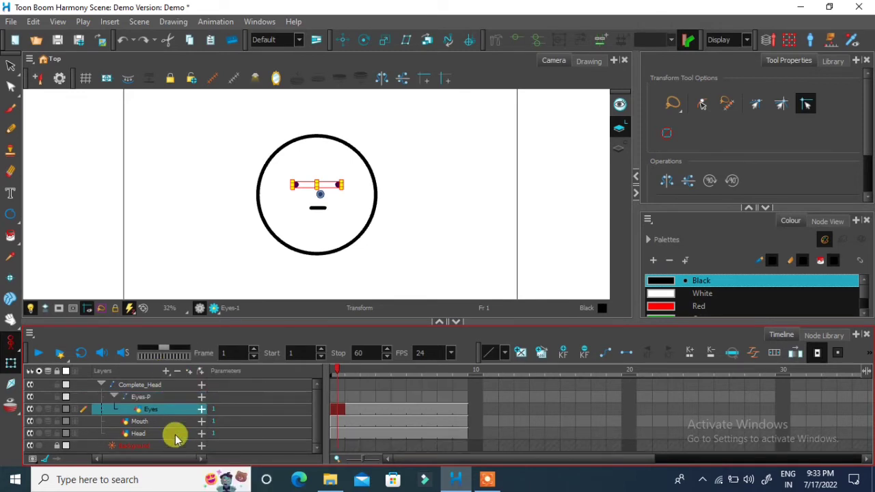
double_click(145, 396)
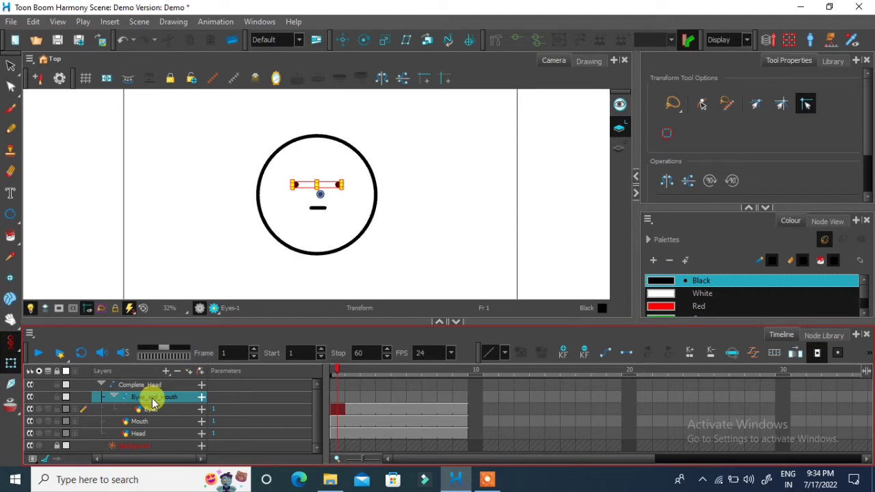
- Move the Mouth layer above Eyes inside Eyes_and_mouth and collapse the group
click(141, 420)
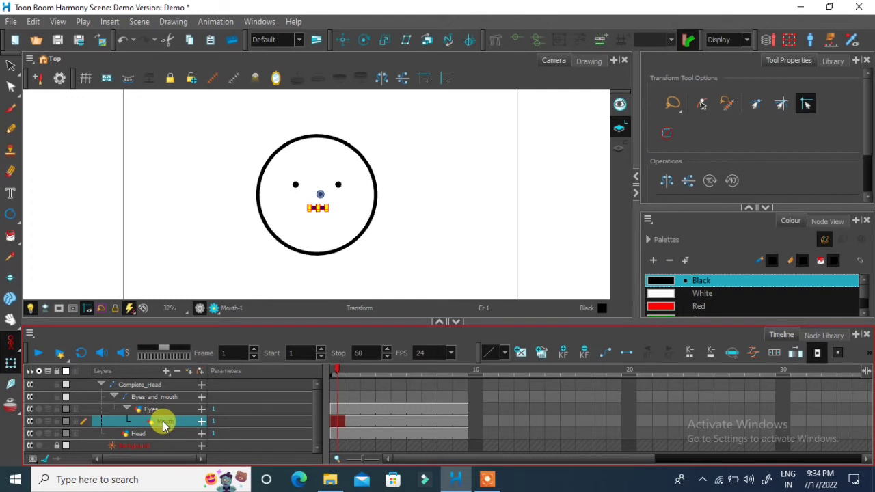
drag(162, 425, 140, 409)
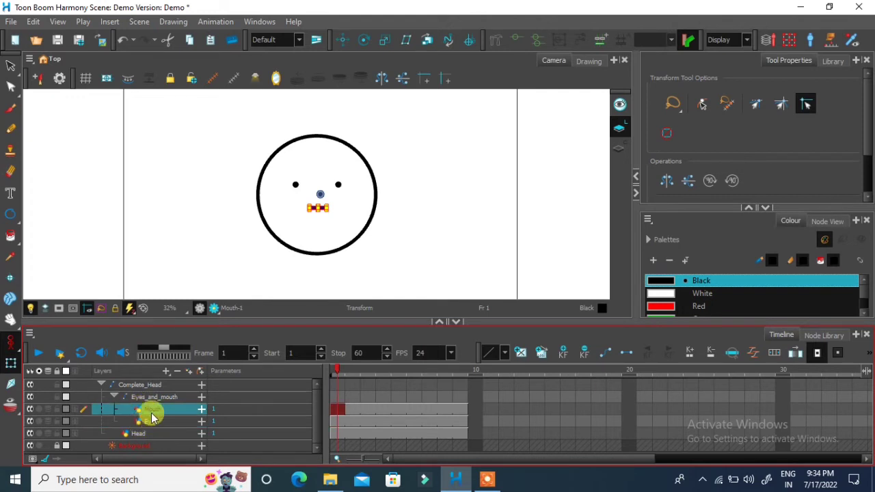
click(112, 397)
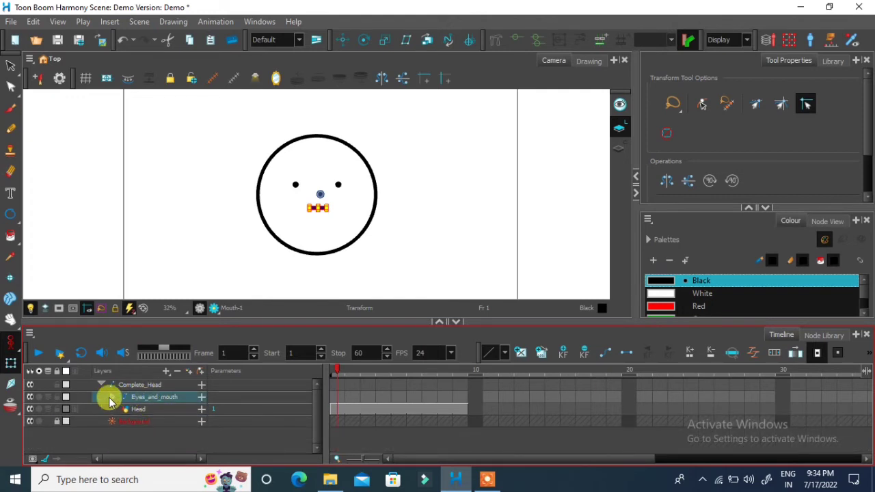
click(112, 397)
click(154, 421)
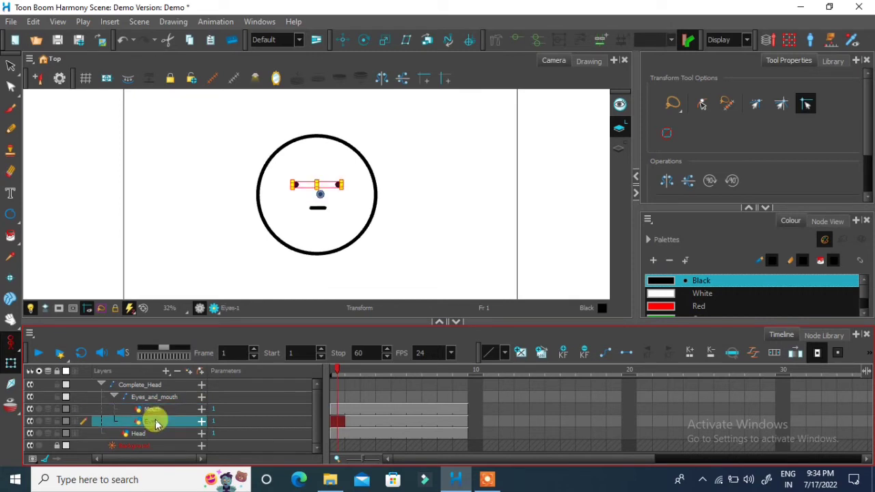
click(123, 397)
click(112, 397)
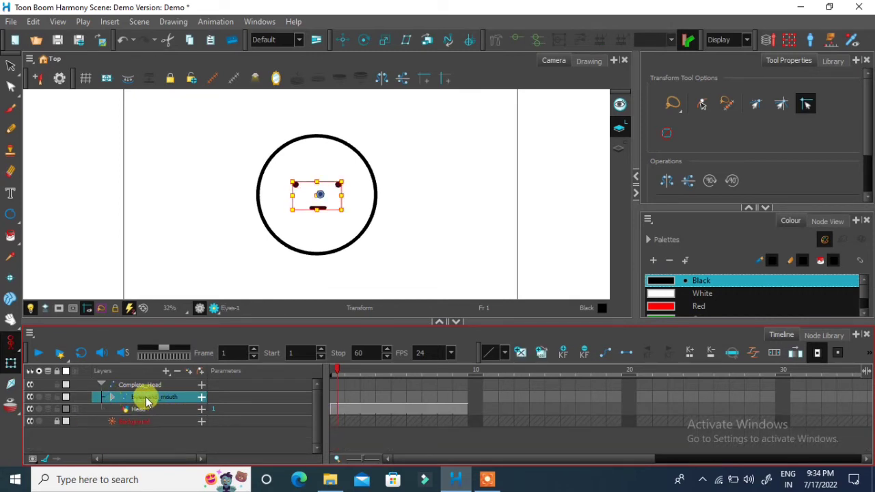
- Set the Animate mode to Animate Onion Skin Range
click(10, 343)
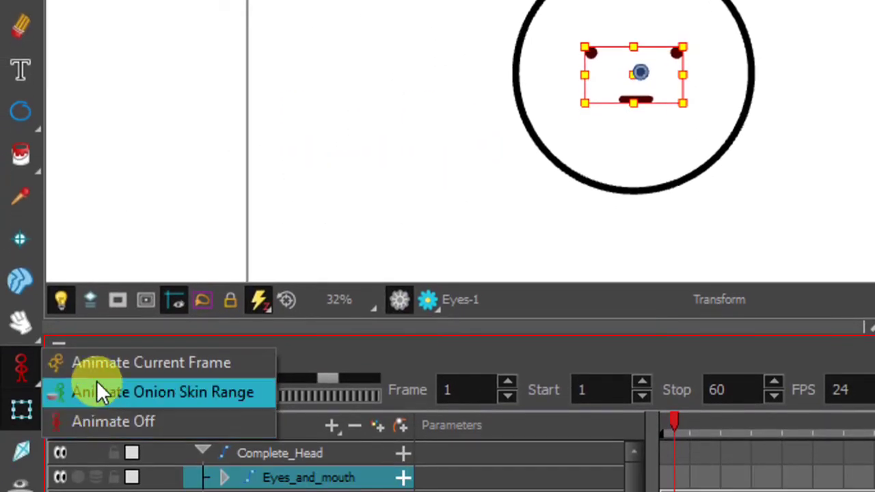
click(96, 416)
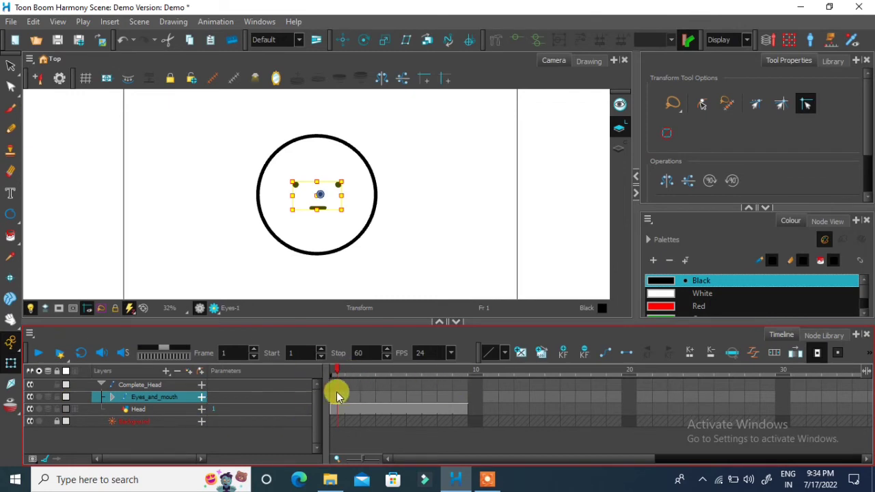
- Key the Eyes_and_mouth peg at frame 1, moving it up, then down on frame 3
click(563, 355)
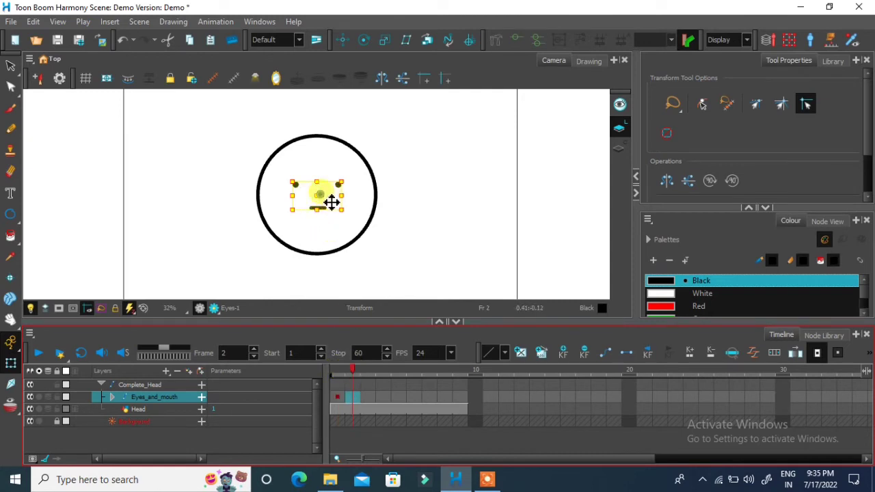
drag(332, 198, 333, 173)
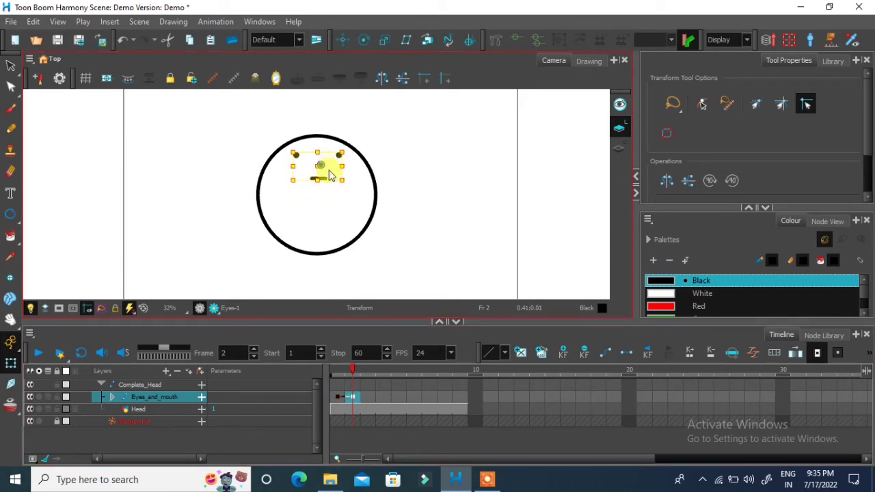
click(352, 372)
click(338, 370)
click(352, 370)
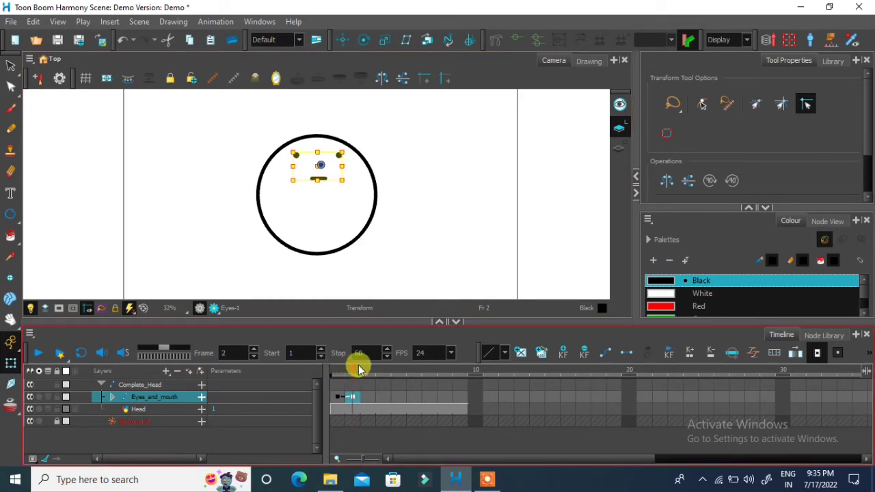
click(368, 370)
drag(329, 175, 329, 203)
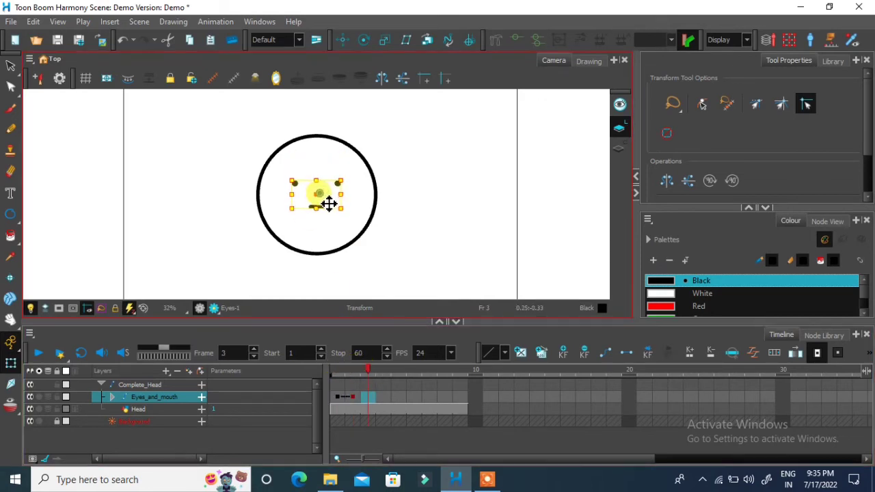
click(371, 371)
click(345, 373)
click(366, 371)
click(383, 369)
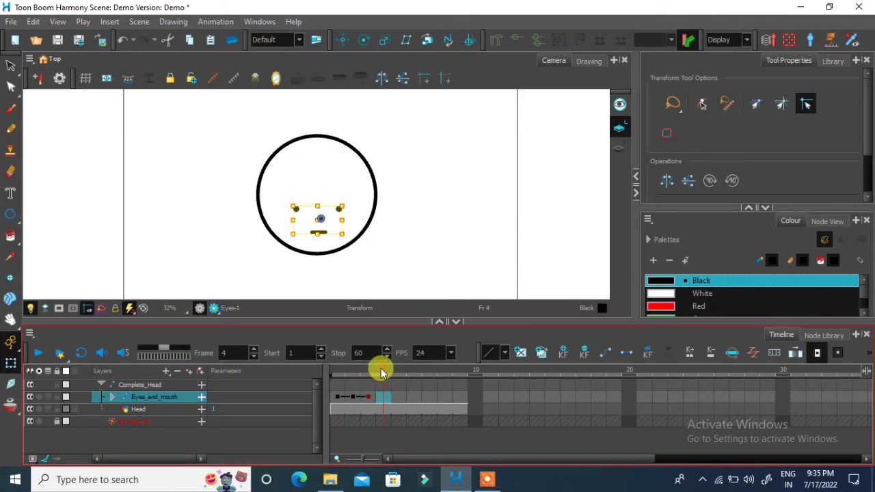
- Shift the eyes and mouth left on frames 4 and 7, step to frame 9, then return to frame 1
mouse_move(332, 225)
mouse_down()
mouse_move(309, 225)
mouse_move(304, 216)
mouse_move(347, 227)
mouse_move(361, 197)
mouse_up()
click(387, 372)
click(410, 371)
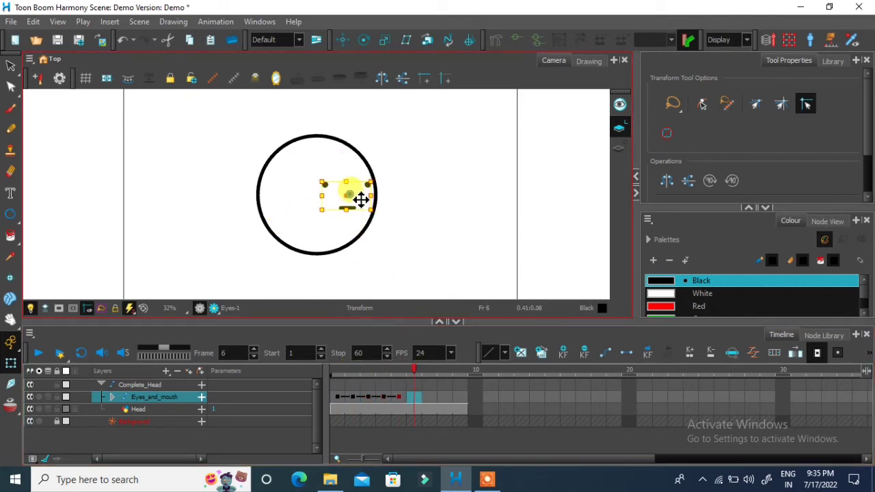
click(429, 371)
click(348, 215)
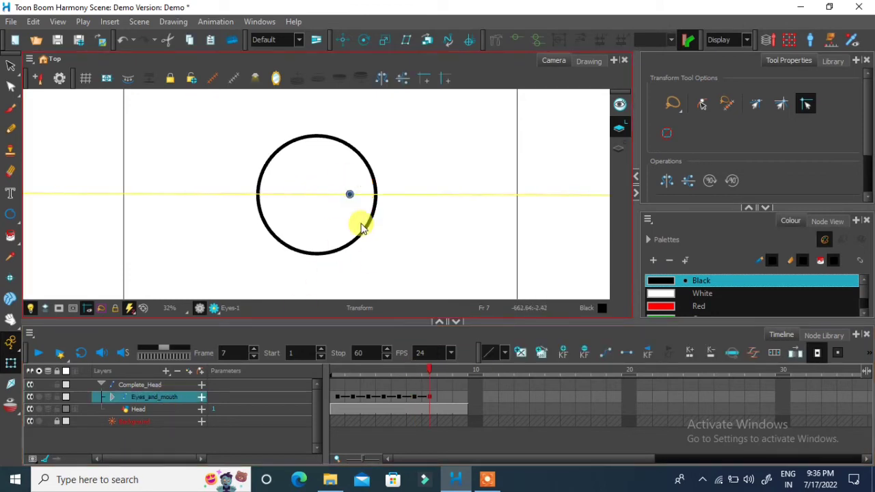
mouse_move(363, 188)
mouse_down()
mouse_move(298, 209)
mouse_move(294, 176)
mouse_move(335, 180)
mouse_up()
click(445, 371)
click(457, 371)
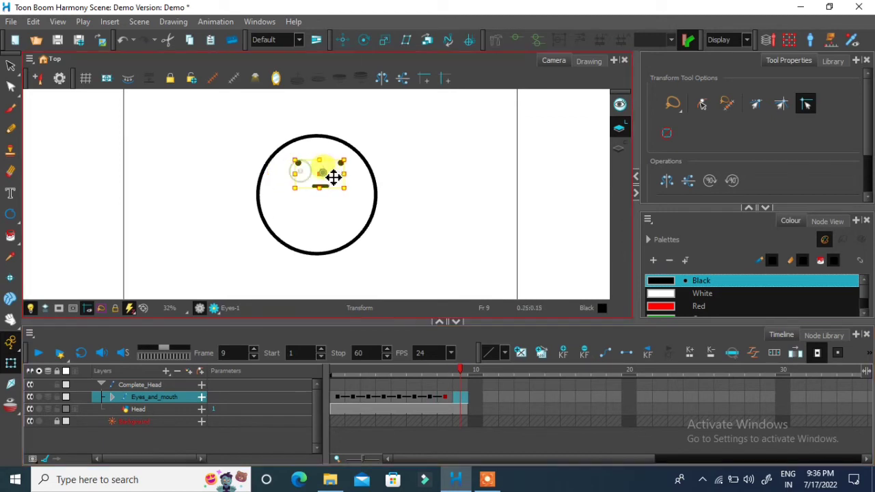
click(382, 370)
click(337, 370)
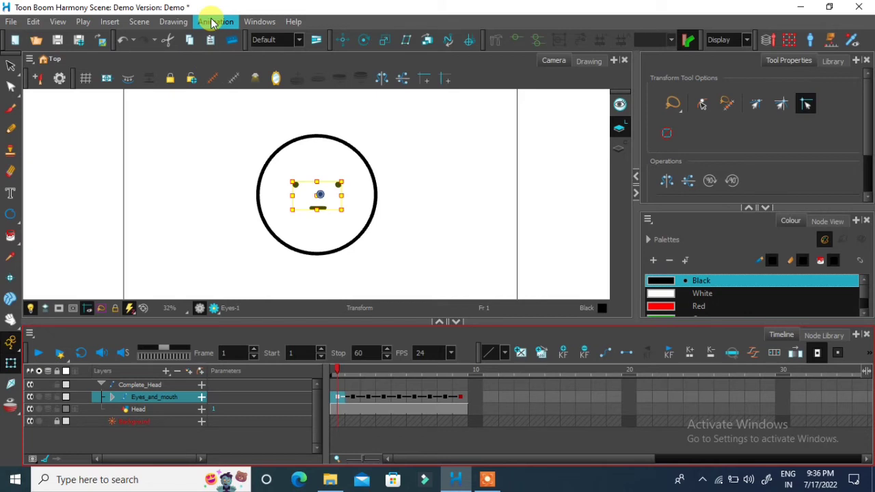
- Enable the Master Controller toolbar from the Windows toolbars list
click(258, 22)
mouse_move(270, 67)
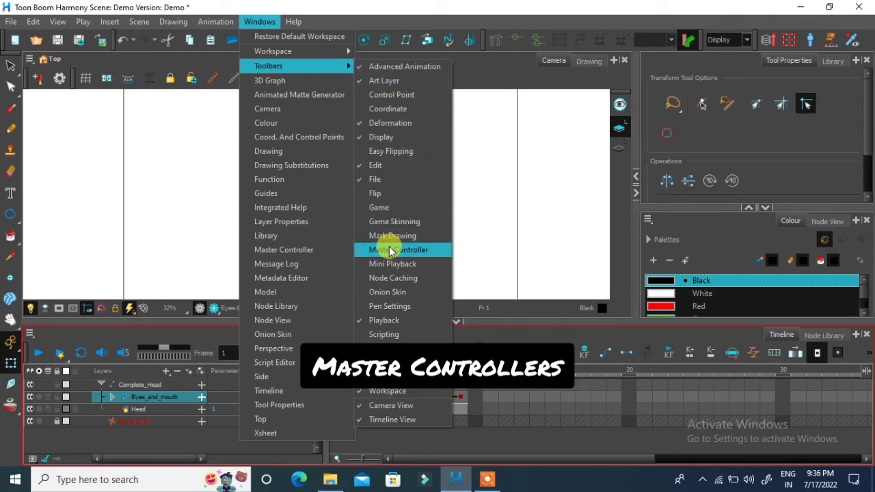
click(793, 37)
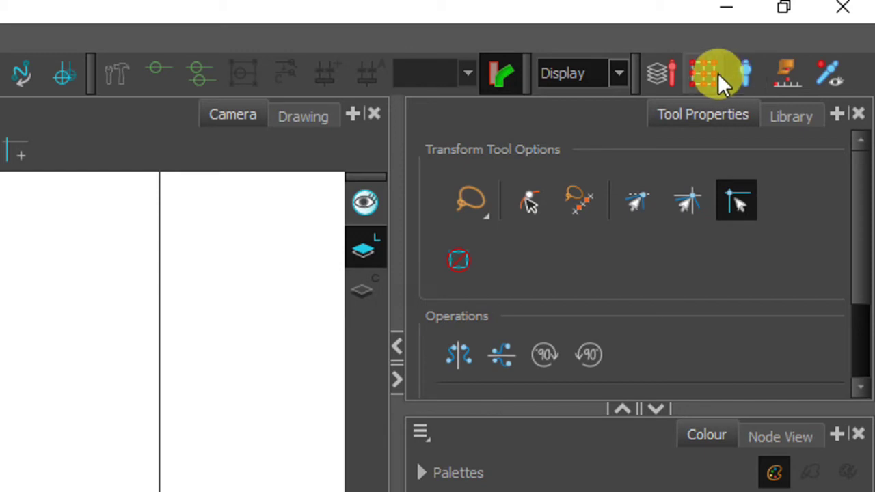
- Launch the Master Controller Grid Wizard and load the [grid] 3x3 preset
click(711, 73)
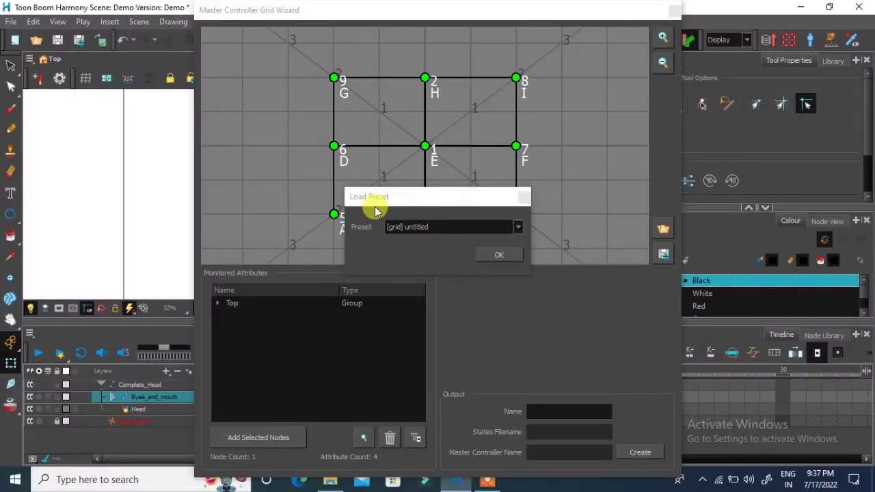
drag(192, 407, 137, 155)
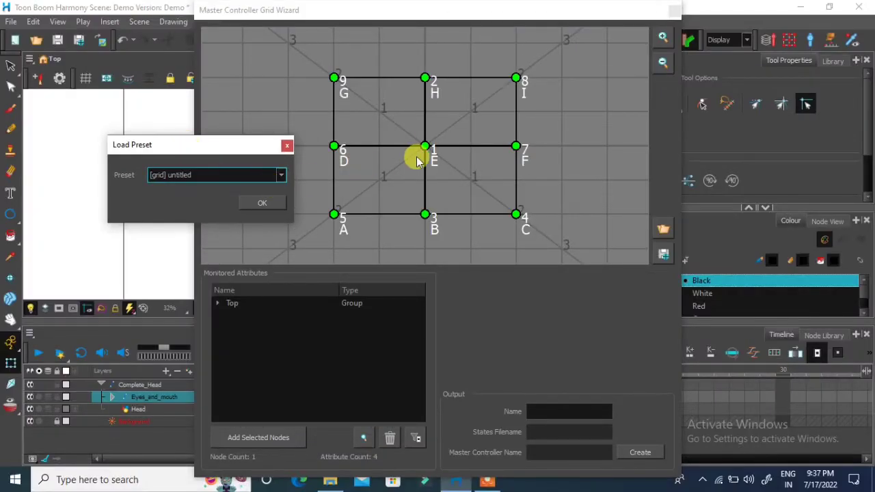
click(244, 175)
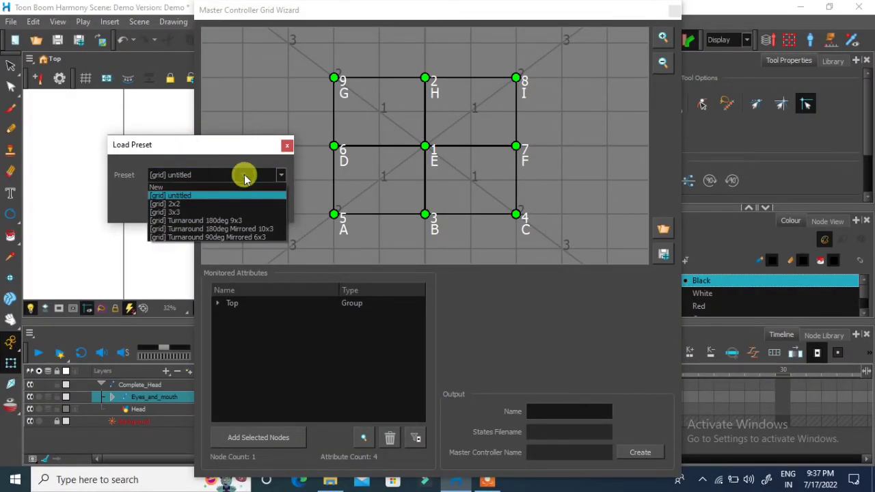
click(180, 214)
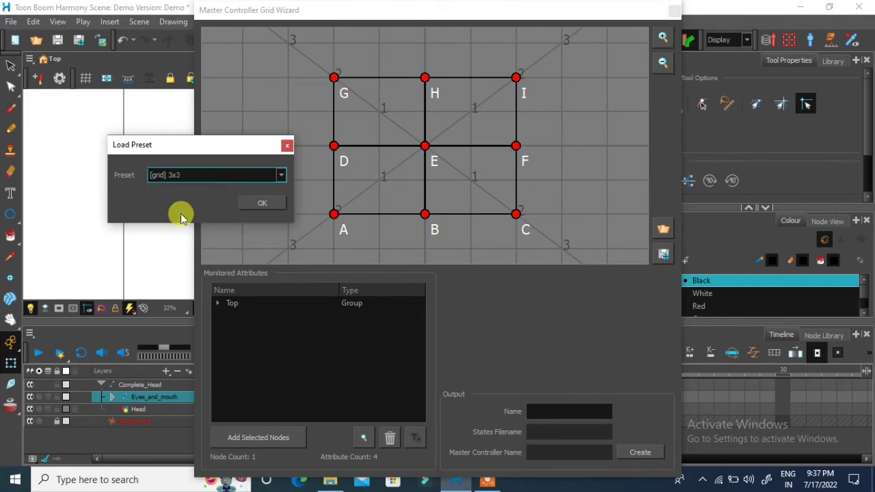
triple_click(168, 177)
click(260, 202)
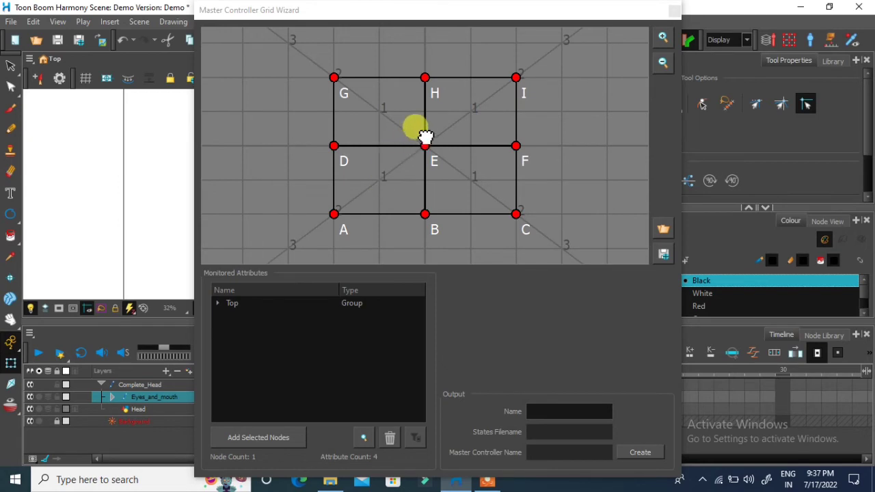
- Expand Top in Monitored Attributes to show Eyes_and_mouth, then move the wizard aside
drag(424, 136, 428, 190)
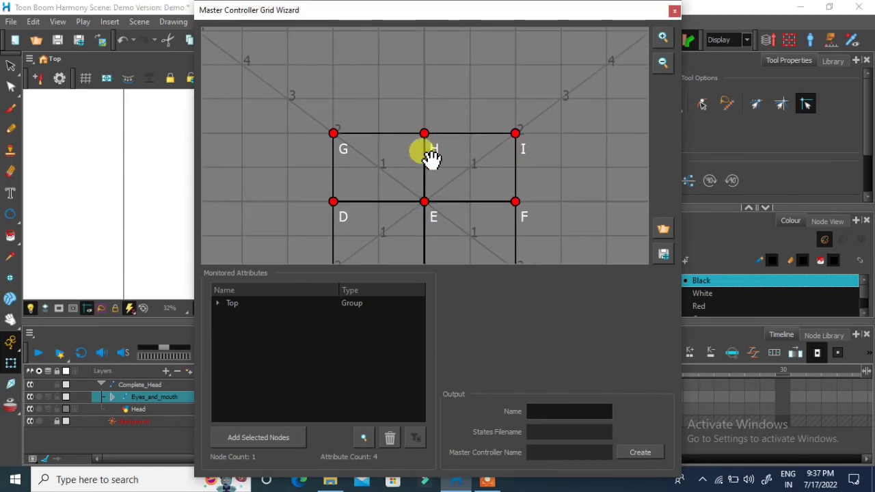
drag(570, 193, 571, 140)
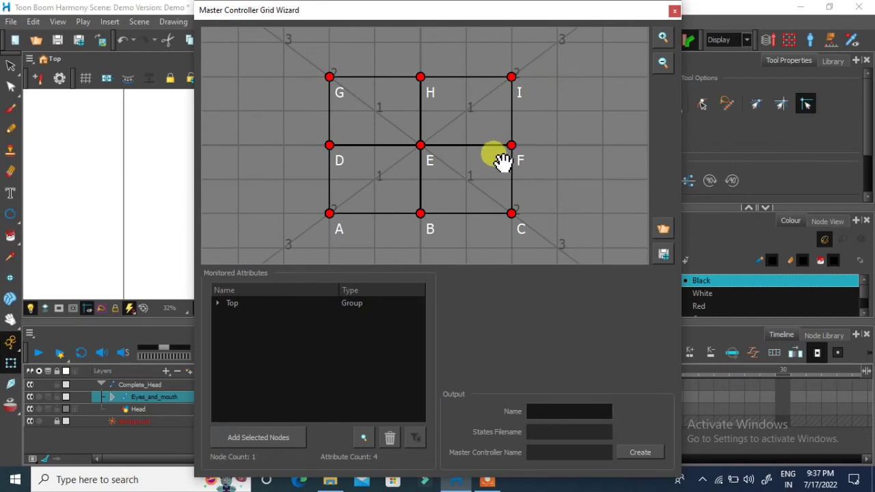
click(218, 303)
click(246, 314)
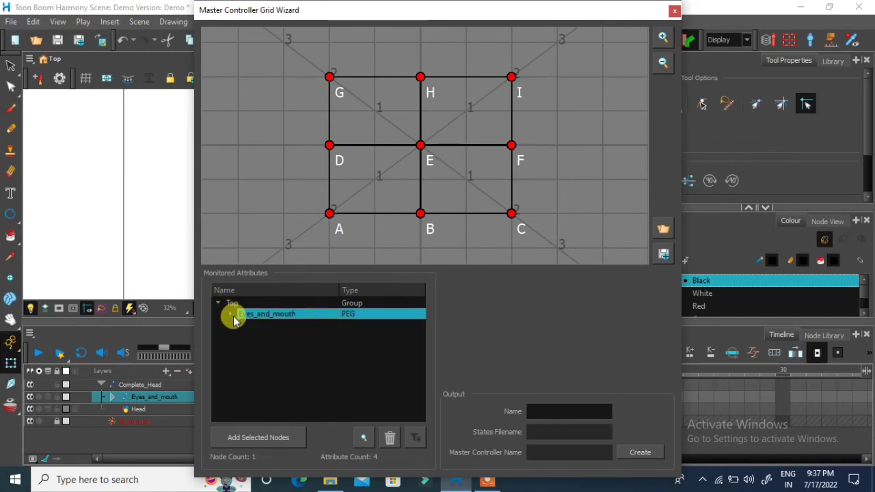
click(231, 313)
click(231, 313)
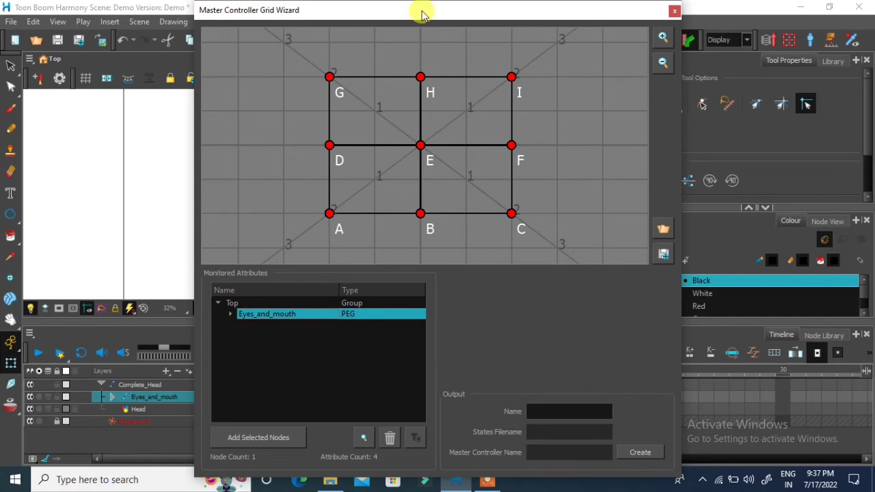
drag(420, 10, 630, 33)
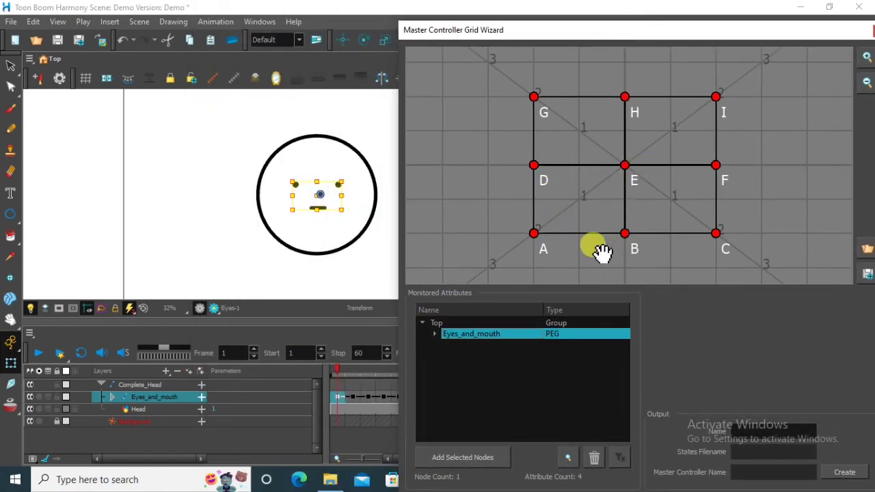
- Assign frame 1 to centre point E and frame 2 to top-middle point H
click(352, 369)
click(339, 370)
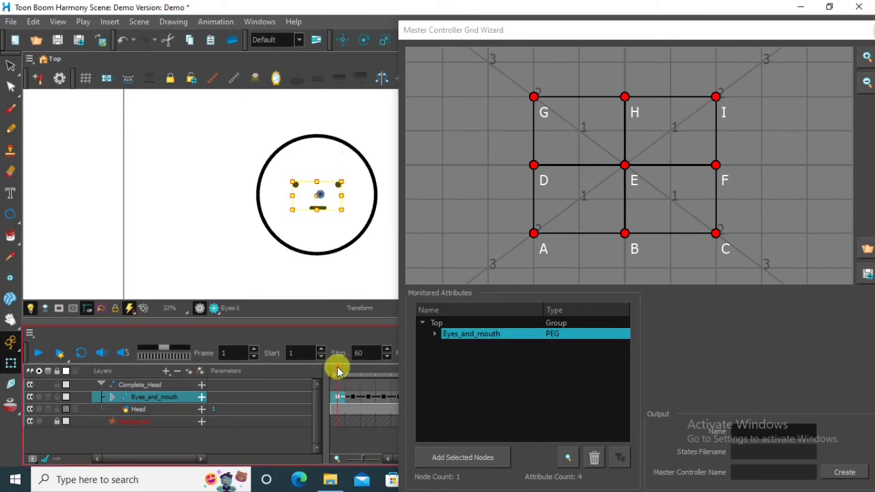
click(352, 370)
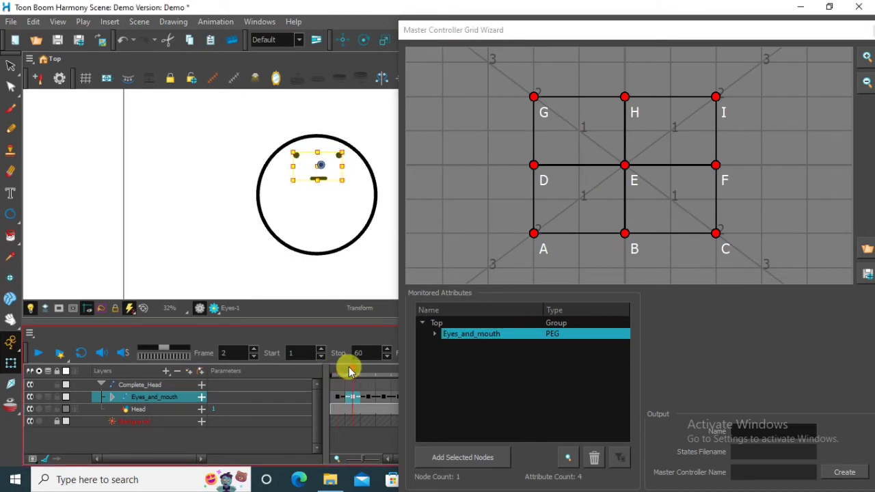
click(336, 370)
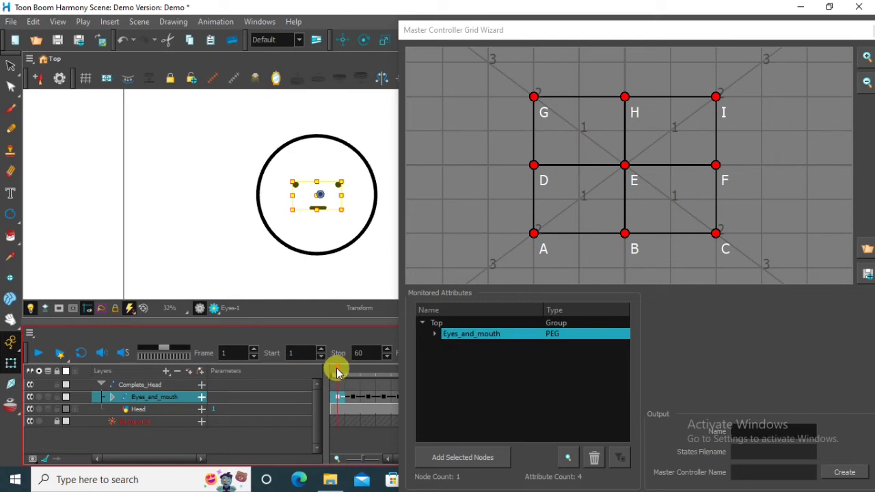
click(625, 164)
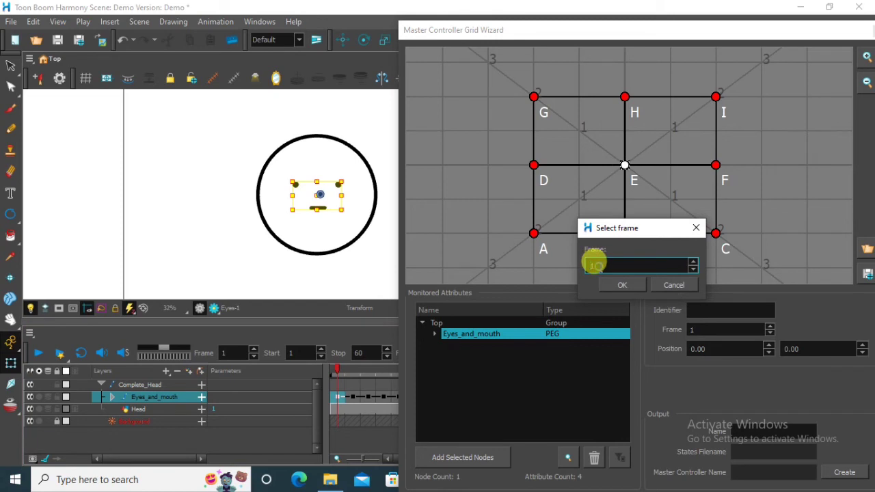
double_click(597, 264)
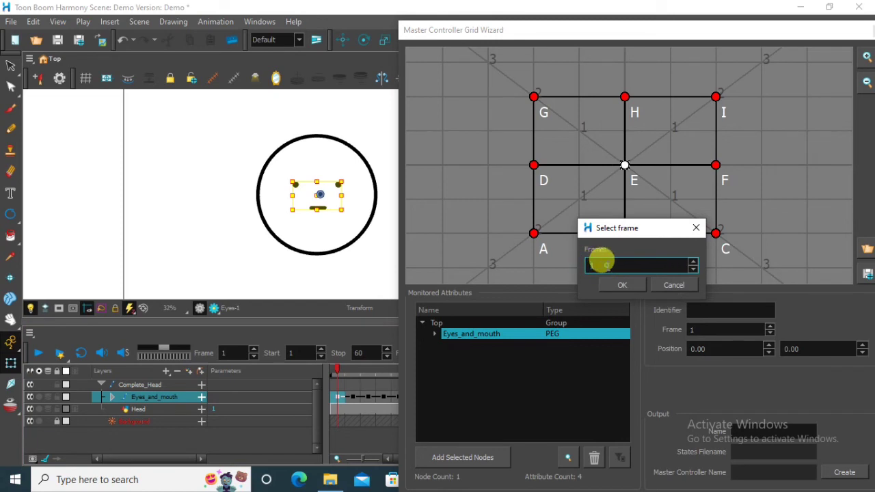
text(1)
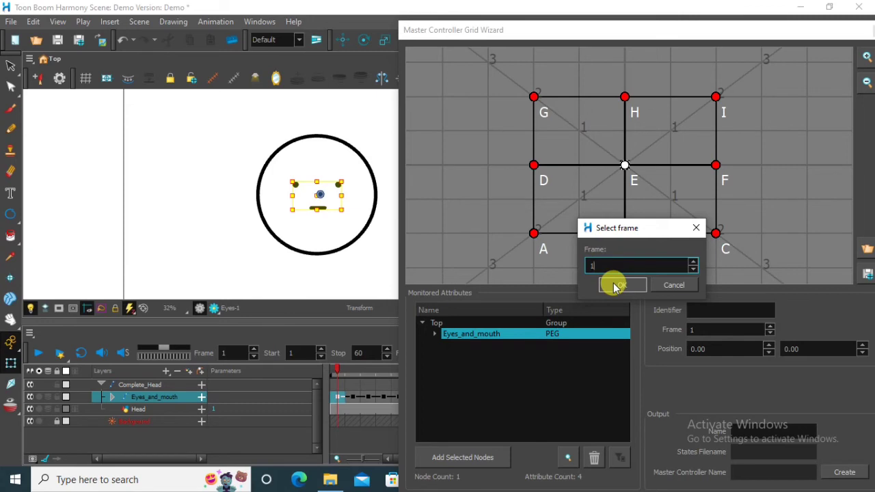
click(617, 285)
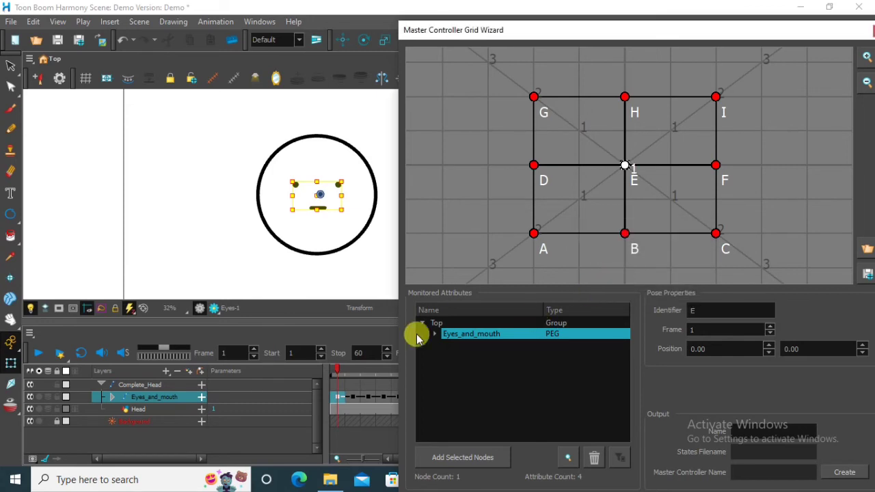
click(353, 369)
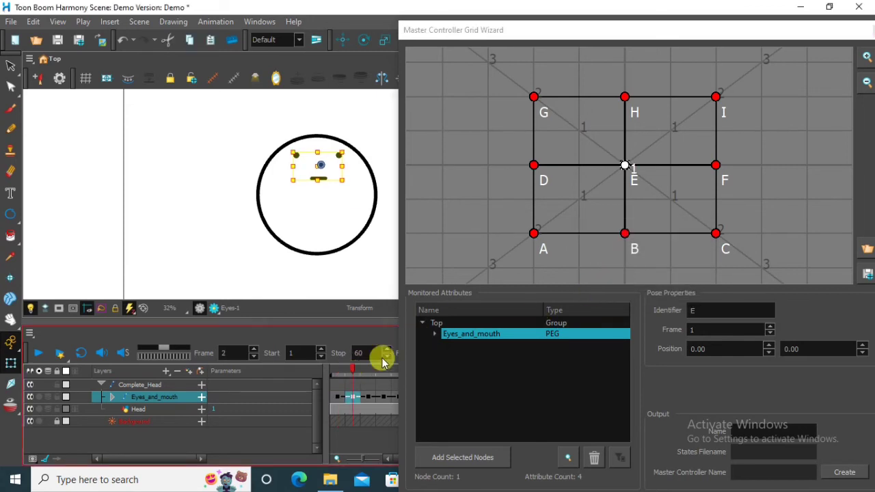
click(624, 96)
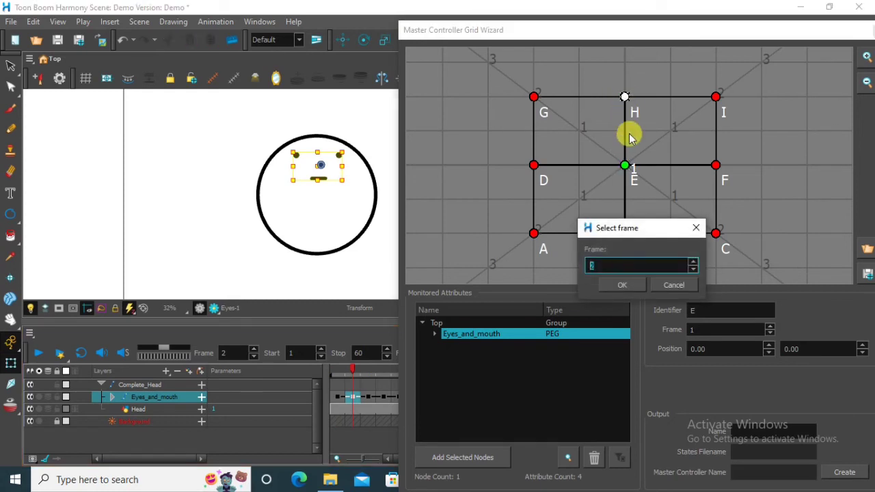
click(615, 285)
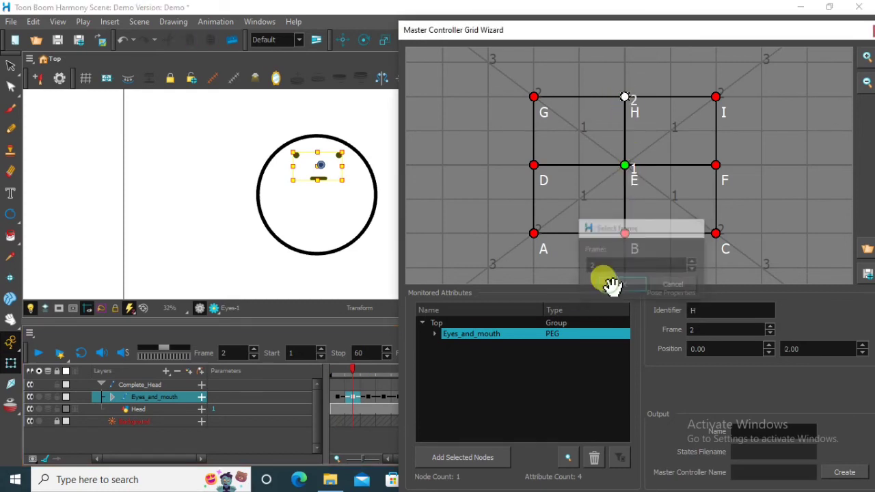
- Assign frames 3, 4 and 5 to grid points B, A and C
click(368, 371)
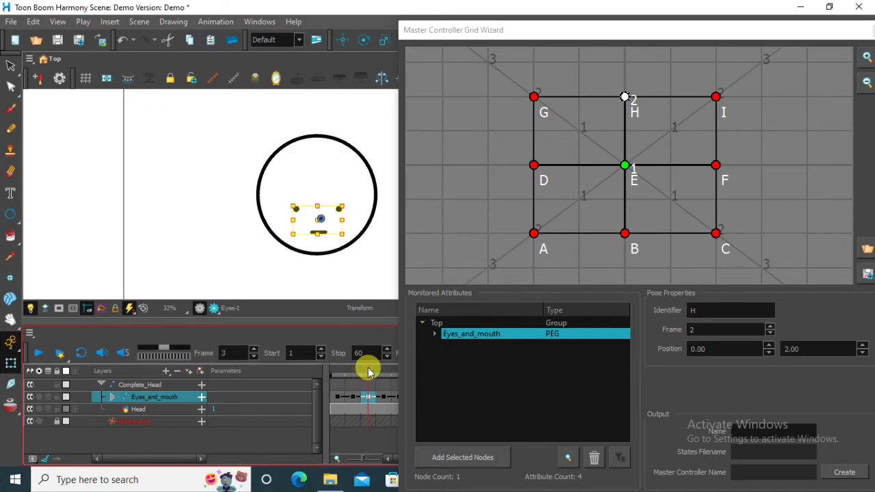
click(624, 234)
click(618, 283)
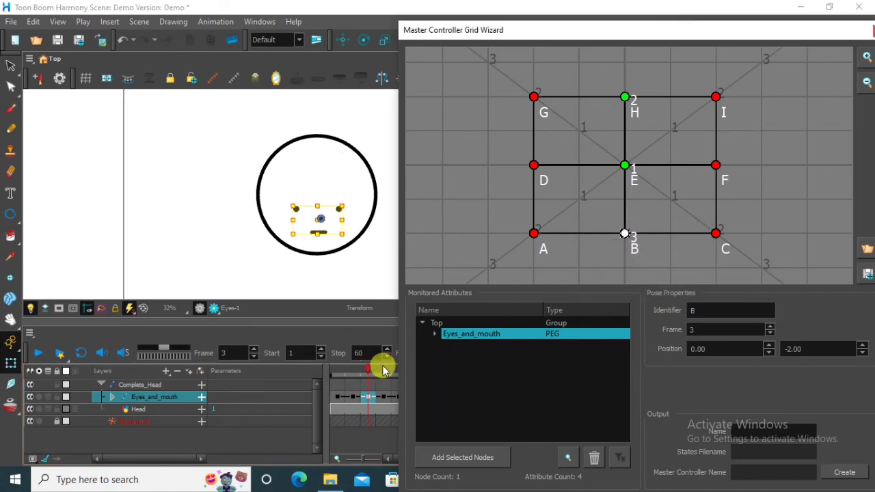
click(383, 371)
click(538, 237)
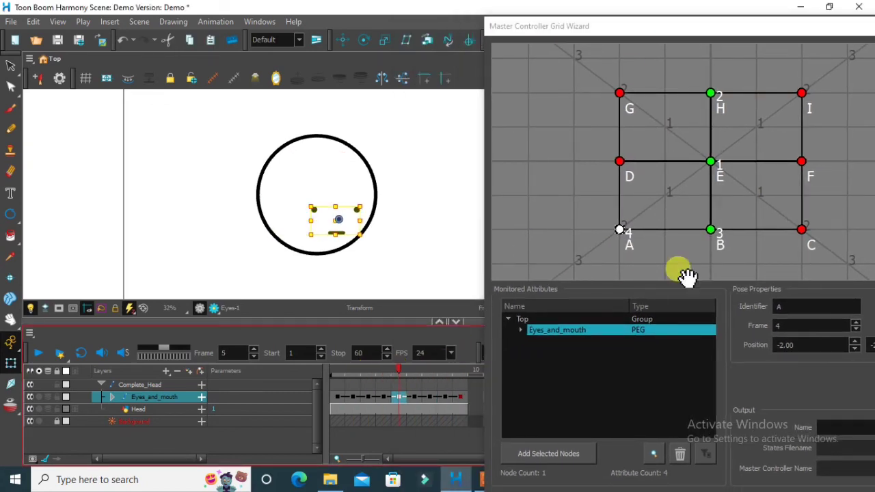
click(726, 282)
click(415, 371)
click(801, 162)
- Assign frames 6, 7, 8 and 9 to grid points F, D, G and I
click(708, 281)
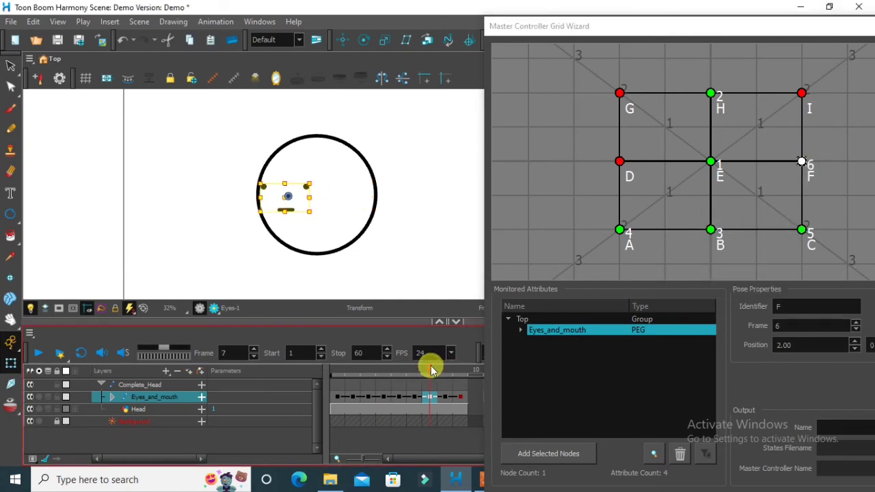
click(431, 371)
click(620, 162)
click(709, 280)
click(445, 371)
click(619, 93)
click(708, 281)
click(460, 371)
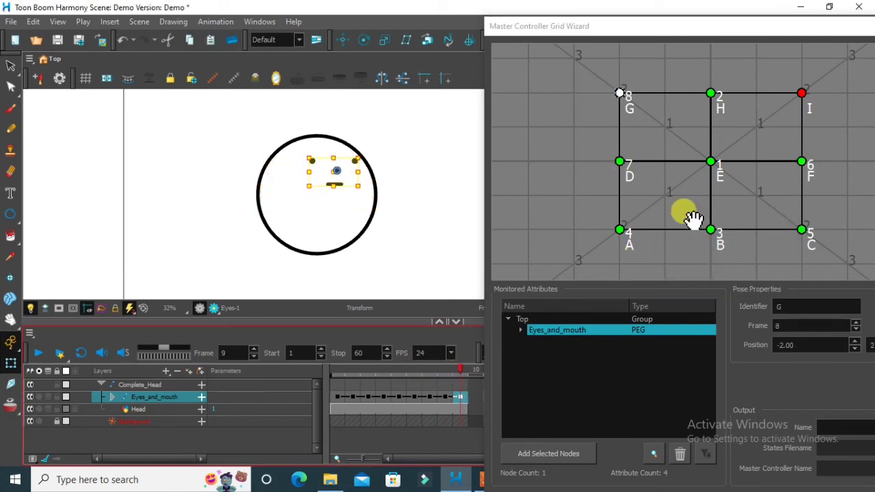
click(801, 93)
click(711, 282)
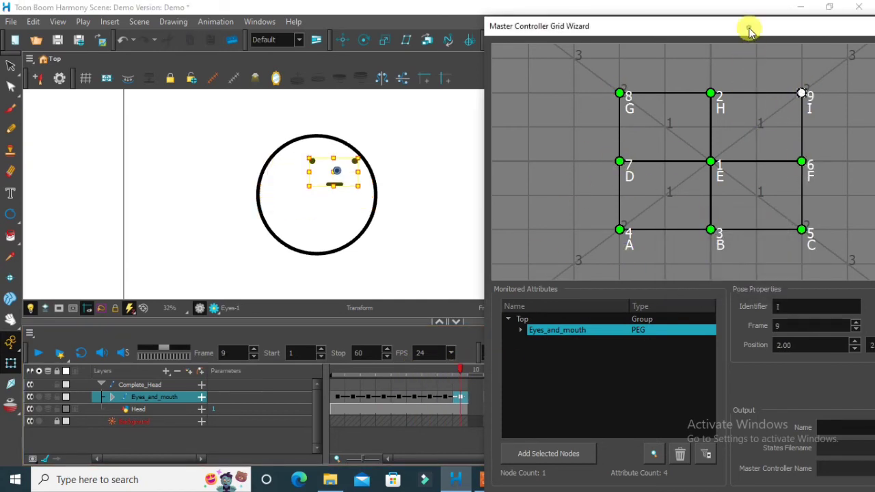
- Create the 'Demo test' master controller on Top/Composite and save its poses file as 'Demo test'
drag(745, 26, 524, 25)
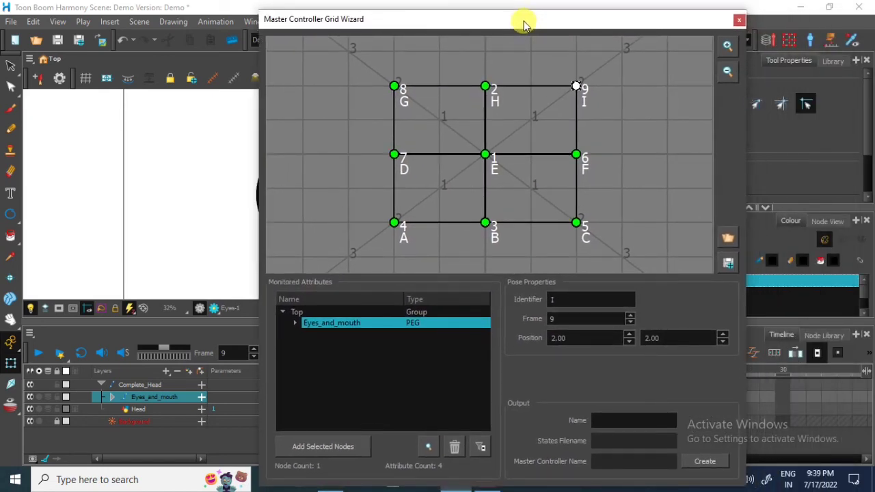
click(704, 462)
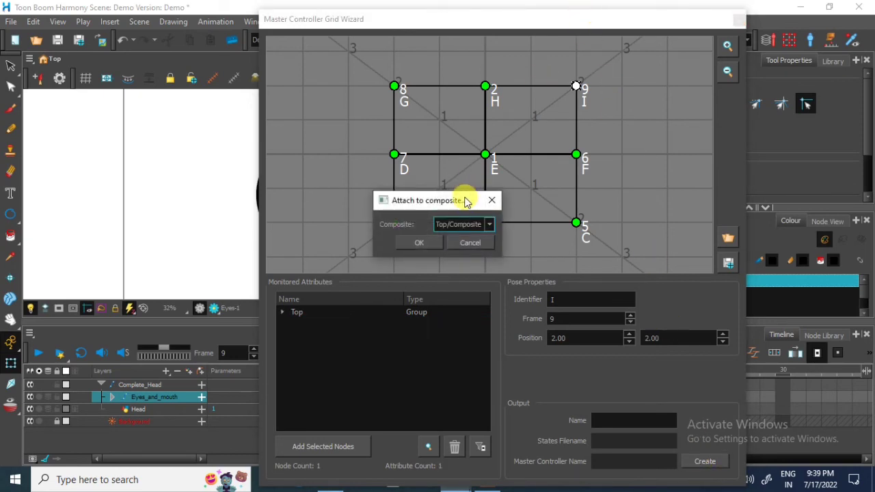
drag(465, 201, 437, 206)
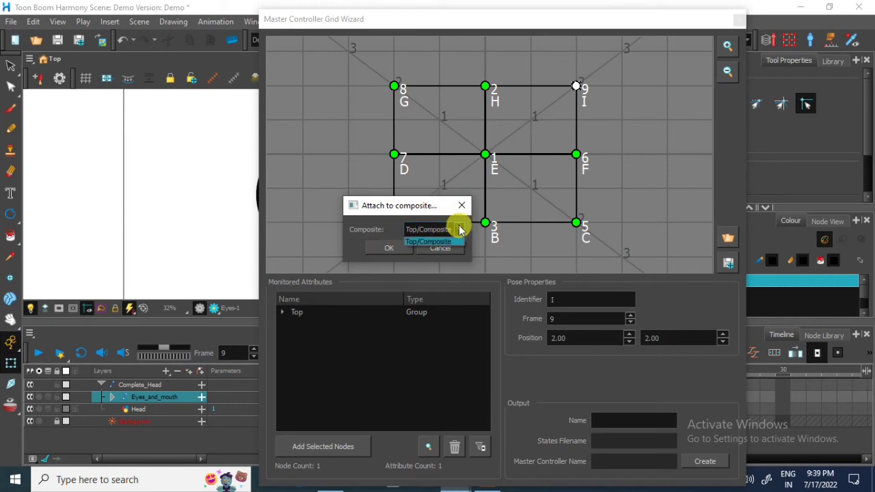
click(389, 248)
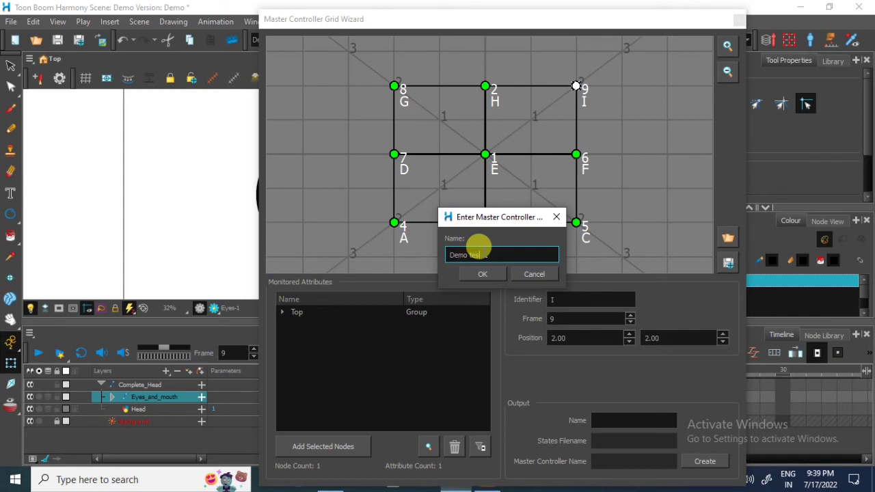
text(Demo test)
click(490, 281)
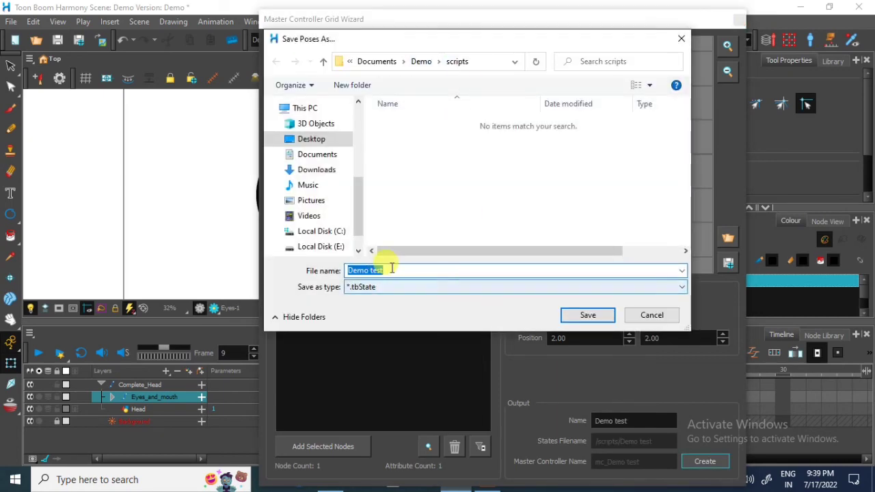
click(388, 270)
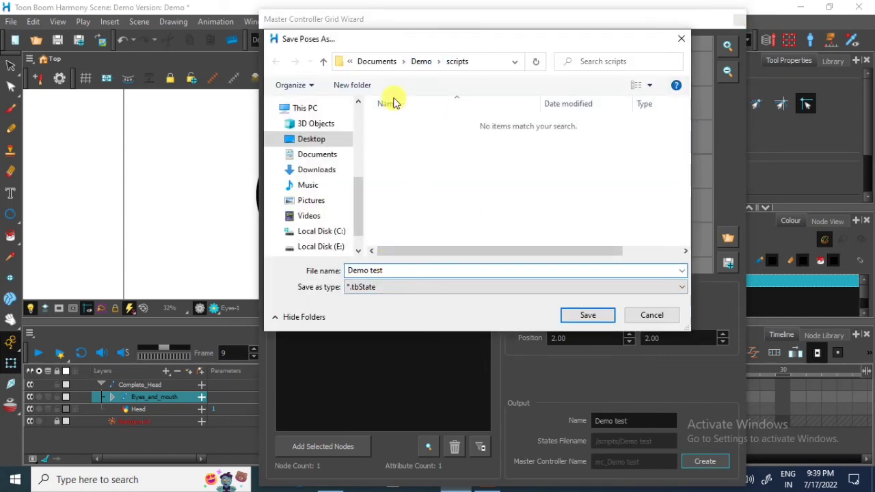
click(587, 314)
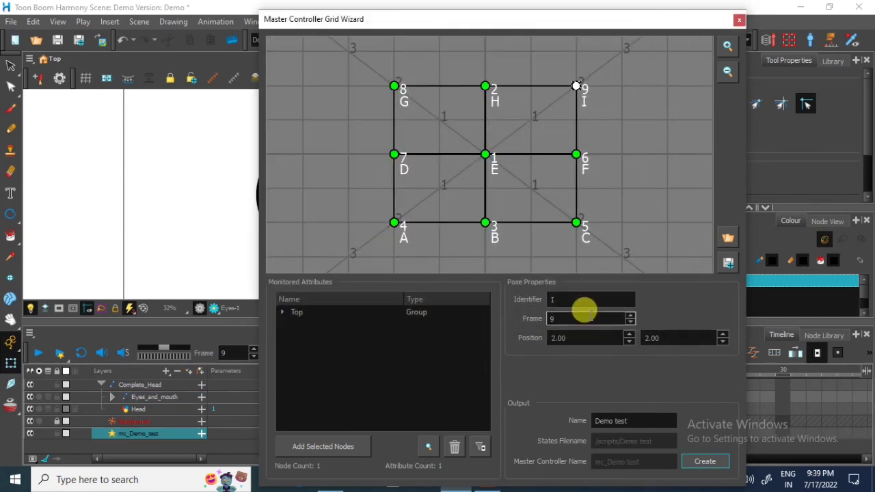
- Close the grid wizard, drag the controller point to check the eyes and mouth follow, then select mc_Demo_test
click(739, 19)
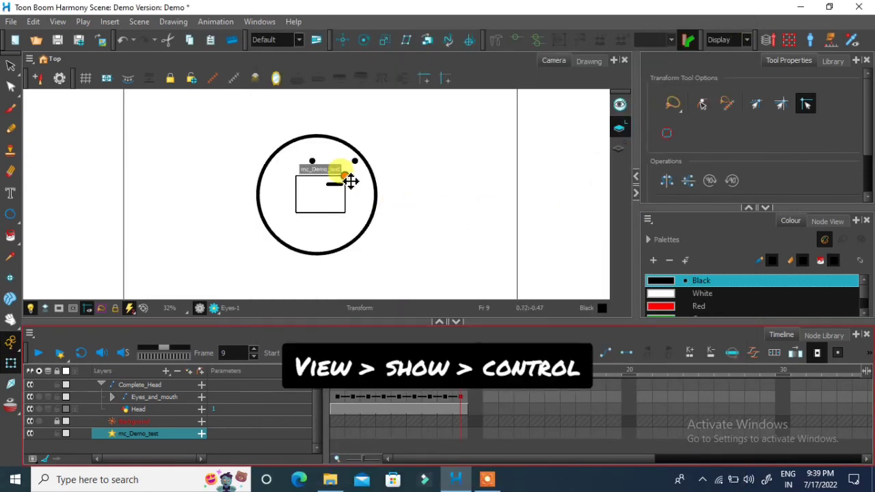
drag(351, 181, 312, 208)
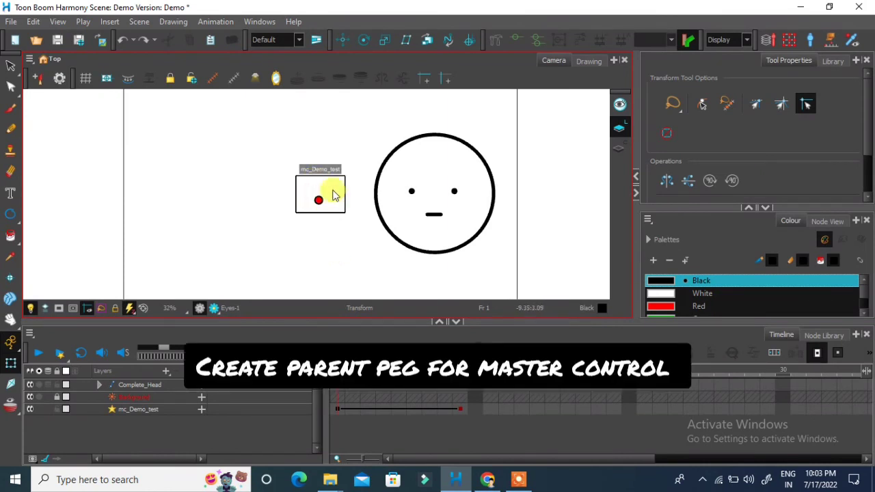
click(151, 409)
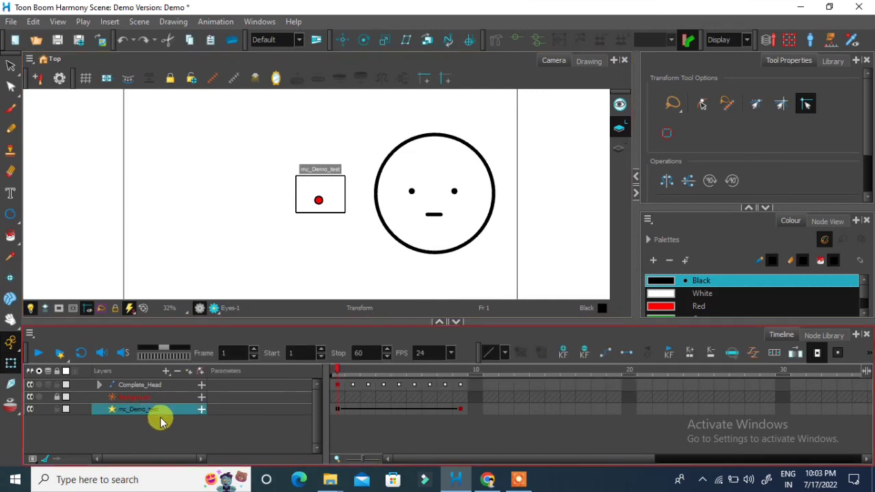
- Add an mc_Demo_test-P parent peg and shift the controller left, outside the camera frame
click(166, 372)
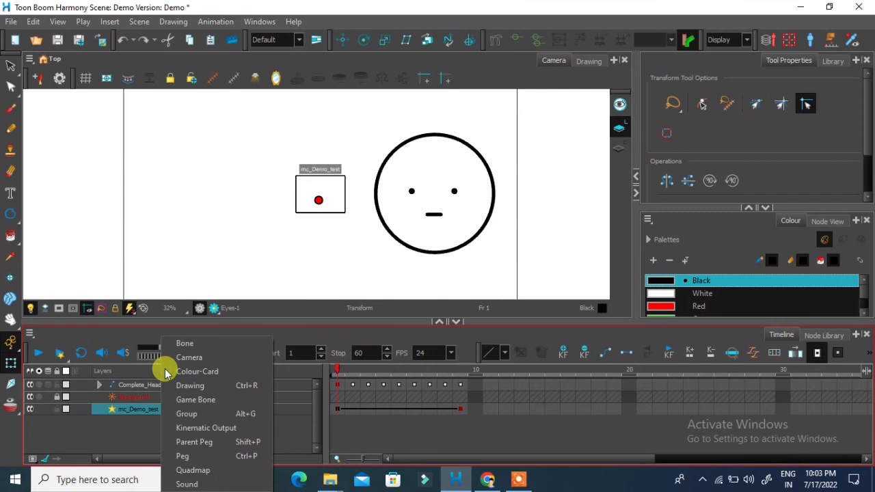
click(188, 445)
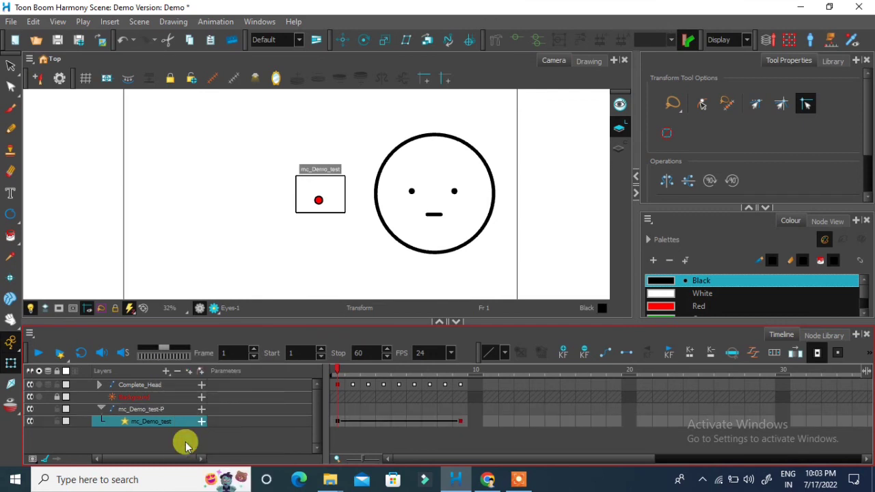
click(137, 411)
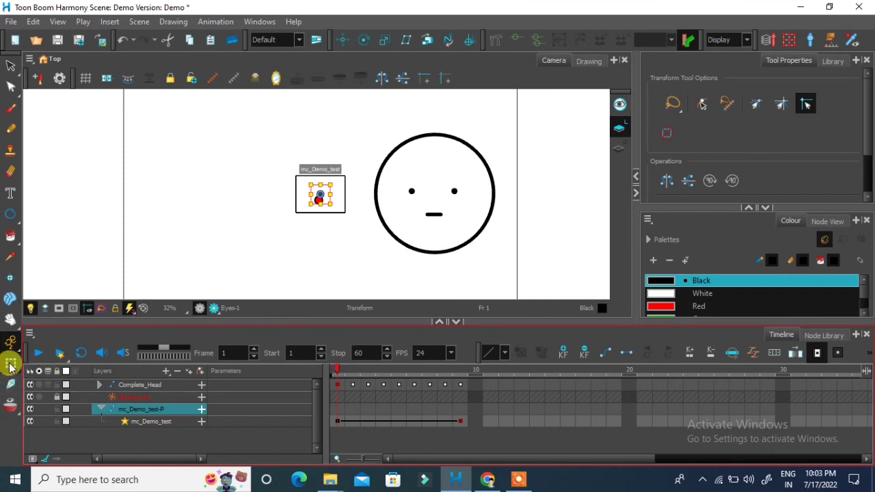
click(329, 199)
drag(330, 200, 100, 197)
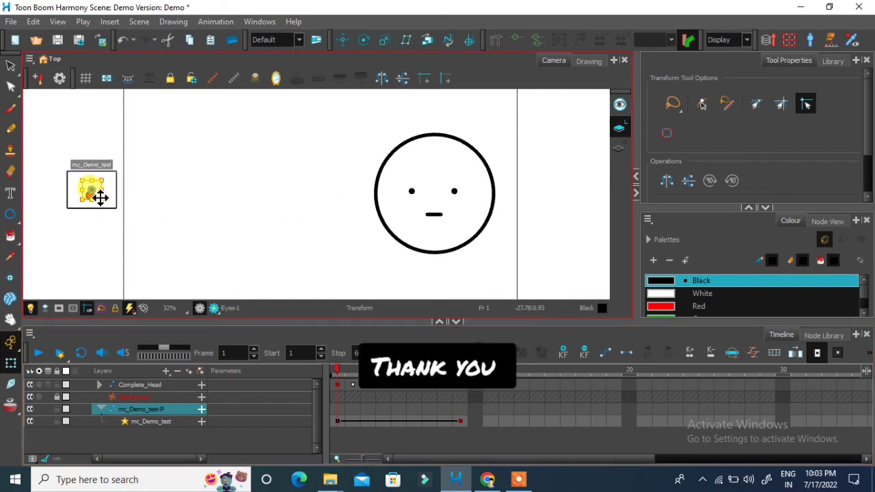